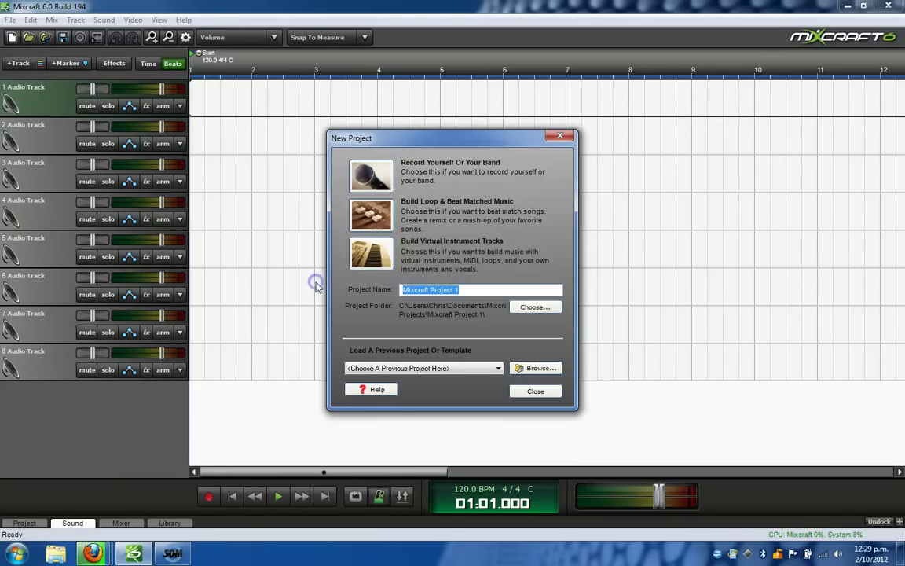
- Name the project 'Summertime - Chris' and build it from virtual instrument tracks
{"action": "type", "text": "Summer"}
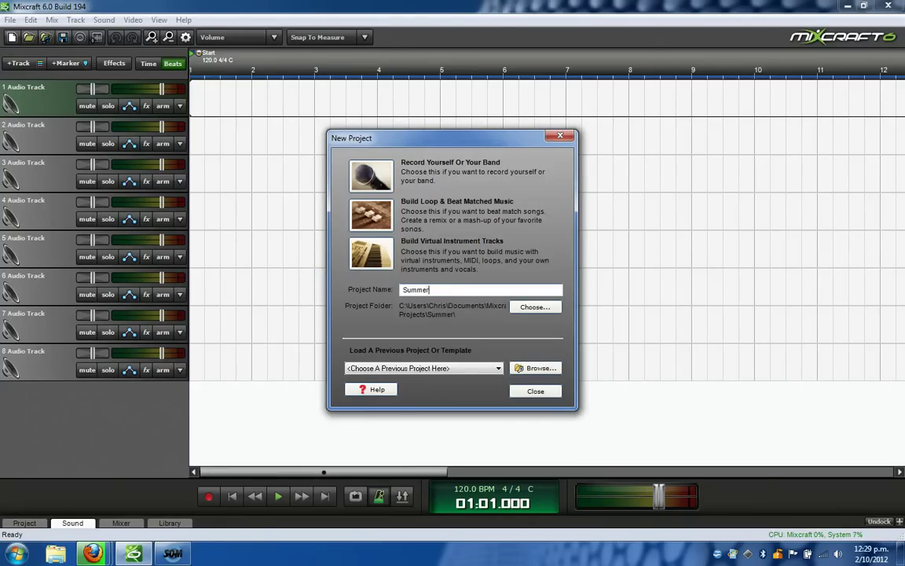
{"action": "type", "text": "time - Chris"}
{"action": "left_click", "coordinate": [373, 256]}
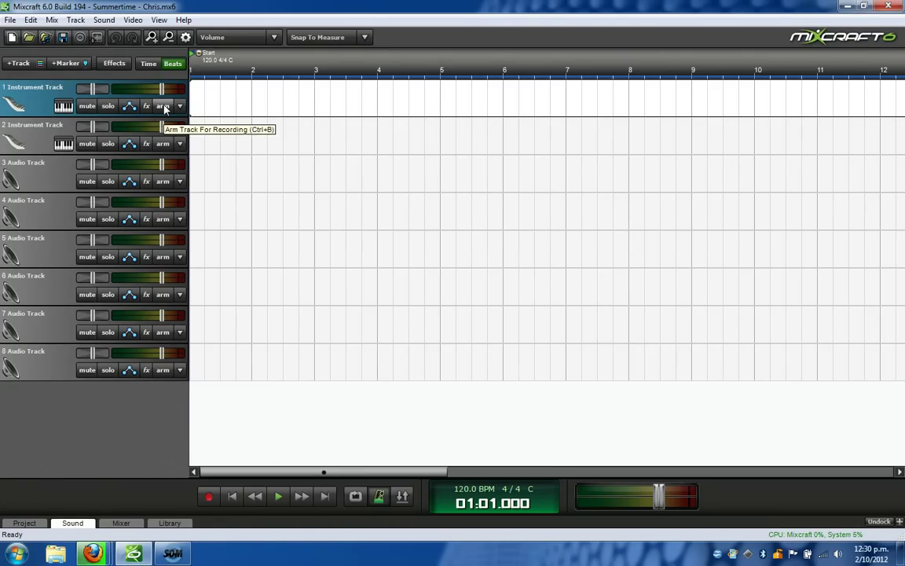
- Load the Alto Sax instrument from the Wind - Sax category onto track 1
{"action": "left_click", "coordinate": [64, 108]}
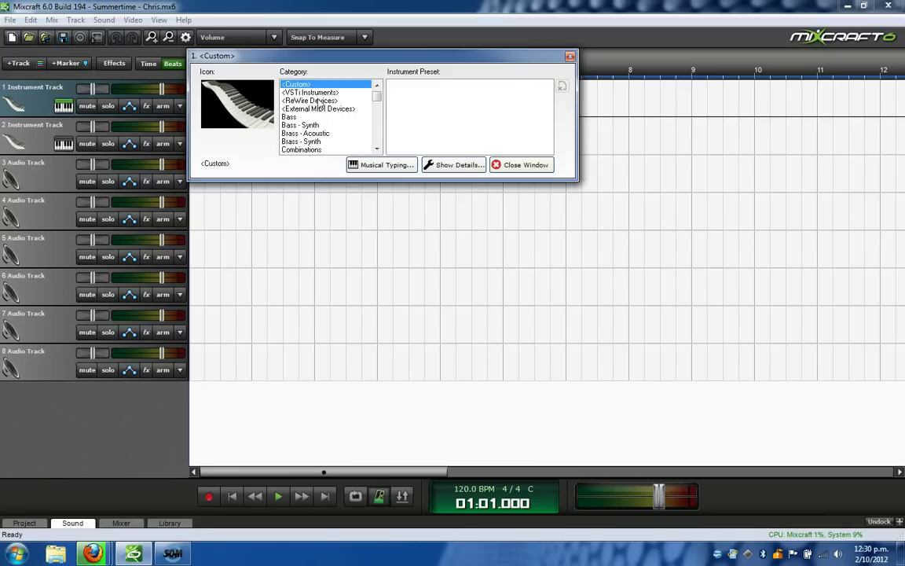
{"action": "left_click_drag", "start_coordinate": [376, 96], "coordinate": [376, 137]}
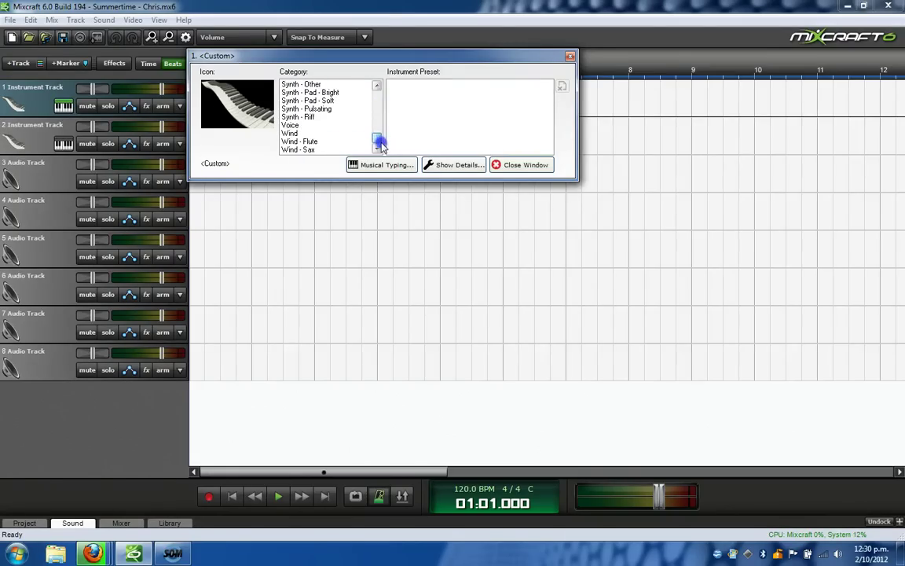
{"action": "left_click", "coordinate": [305, 150]}
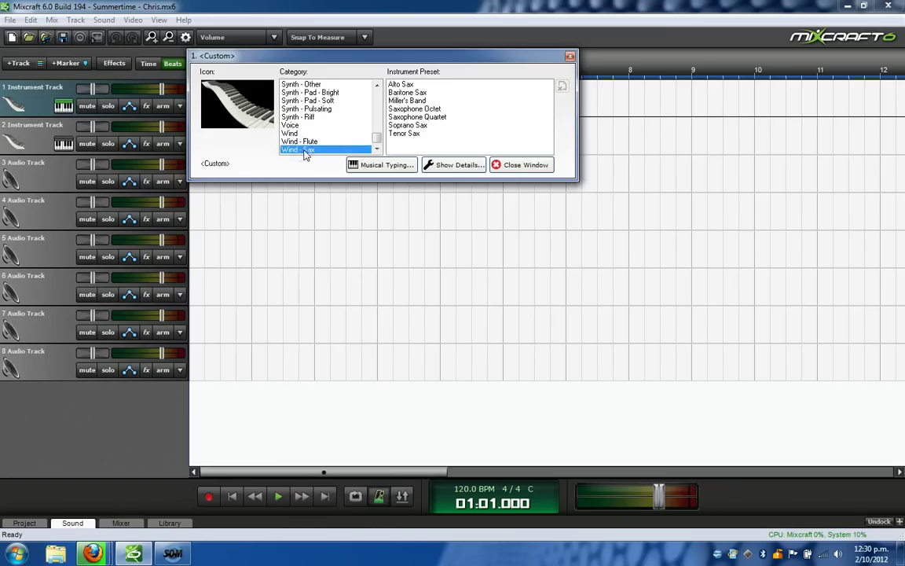
{"action": "left_click", "coordinate": [402, 84]}
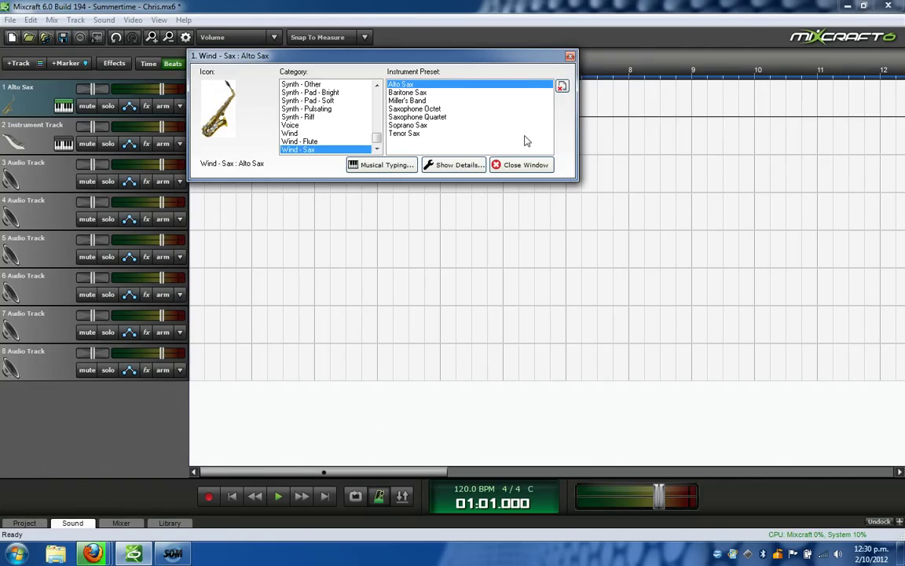
{"action": "left_click", "coordinate": [532, 165]}
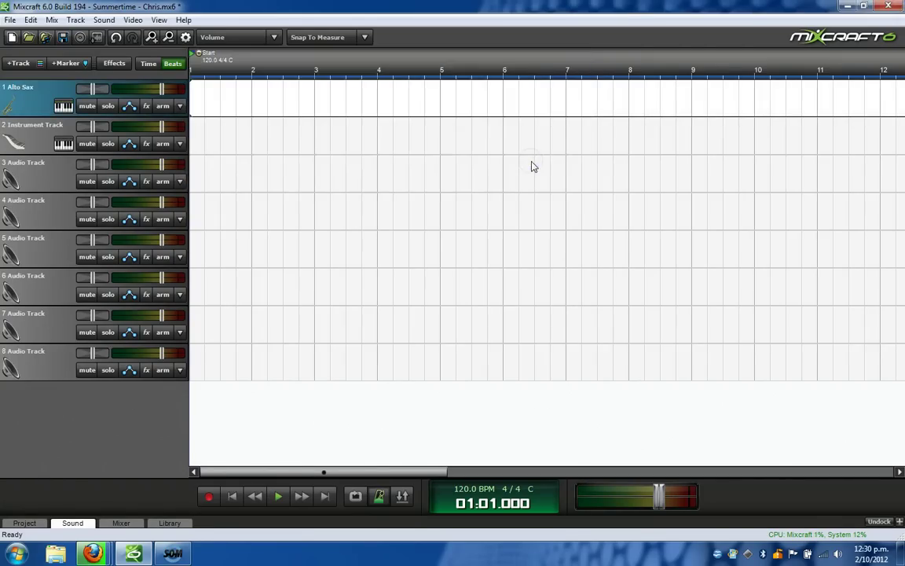
- Change the Start marker's tempo from 120 to 110 BPM
{"action": "left_click", "coordinate": [467, 490]}
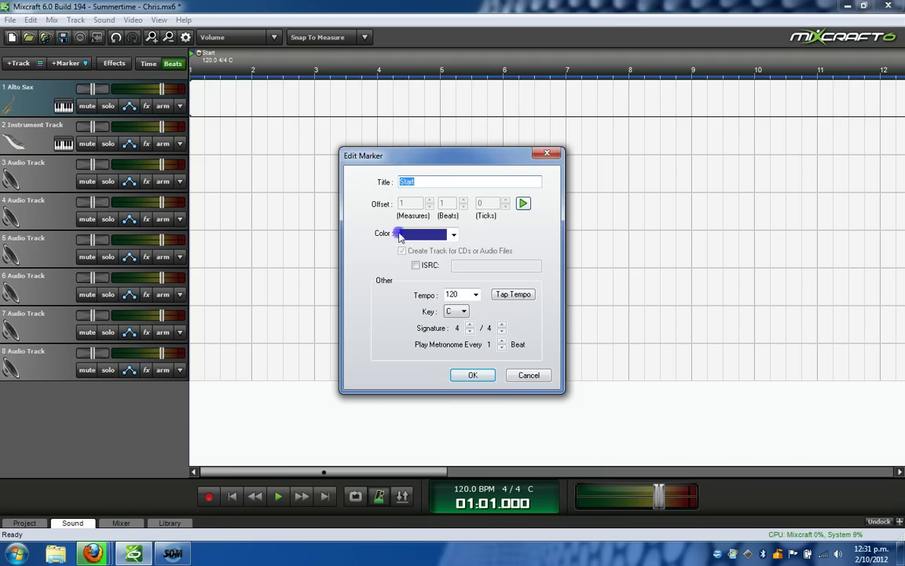
{"action": "left_click", "coordinate": [476, 294]}
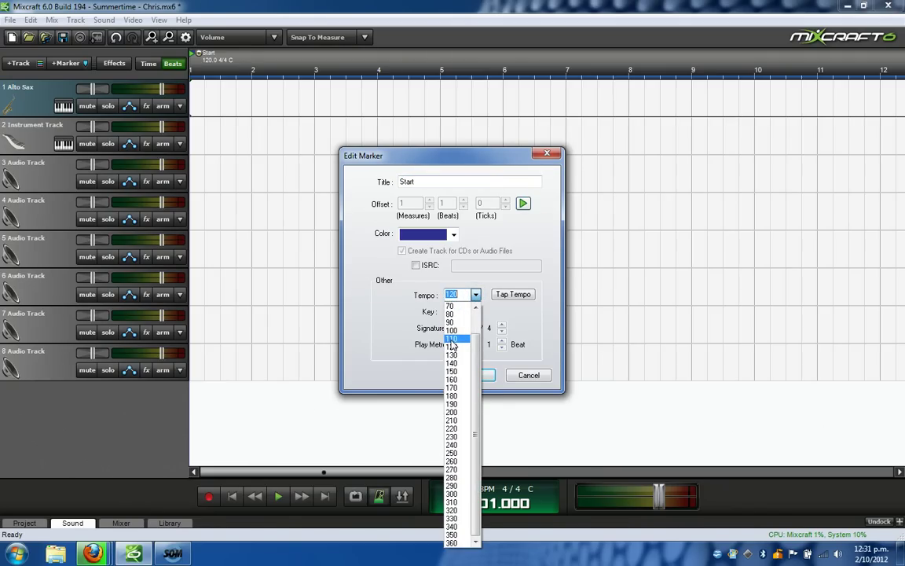
{"action": "left_click", "coordinate": [452, 340]}
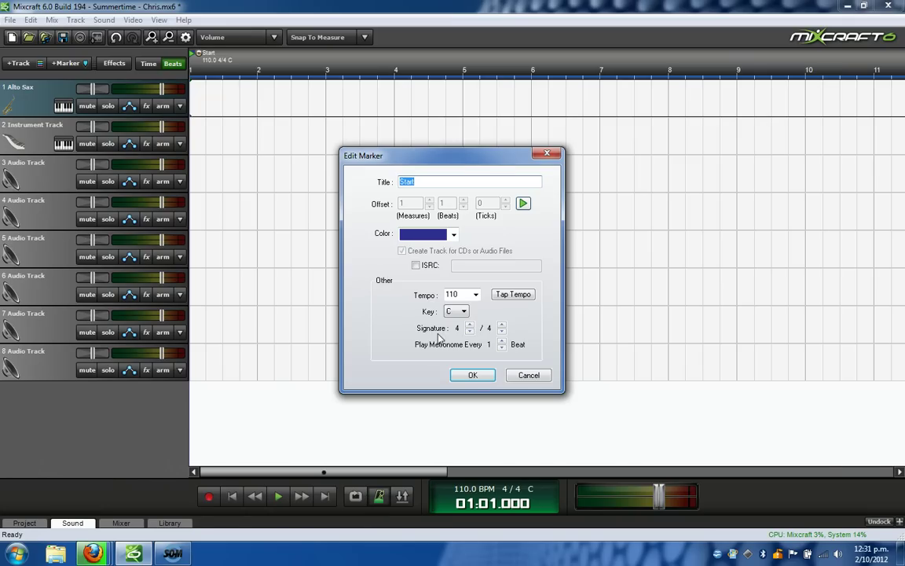
{"action": "left_click", "coordinate": [473, 376]}
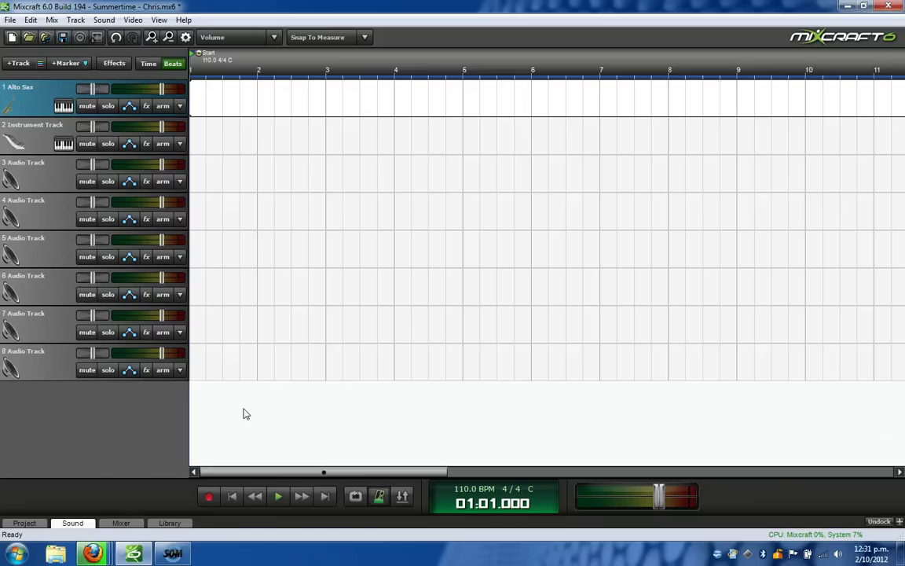
- Confirm metronome clicks for playback and recording, with no recording count-in
{"action": "left_click", "coordinate": [379, 497]}
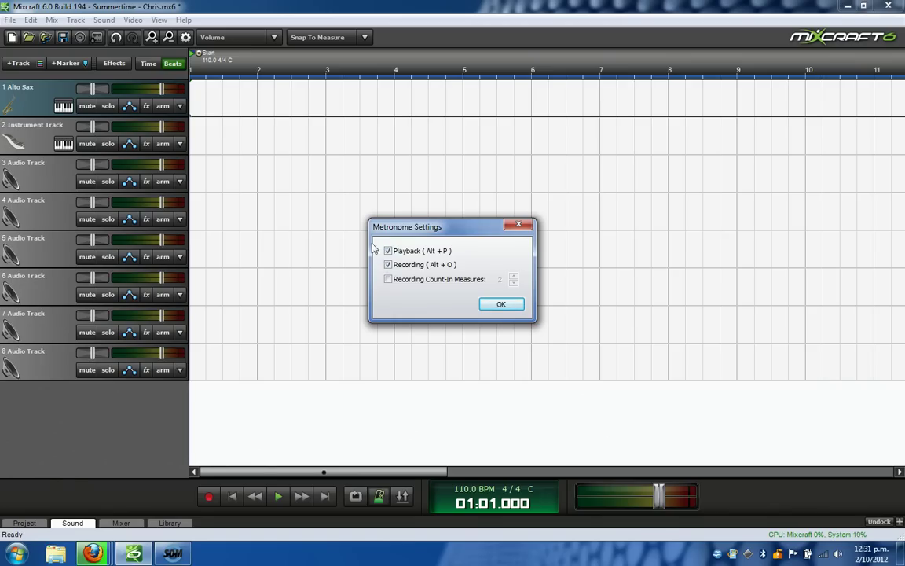
{"action": "left_click", "coordinate": [502, 306]}
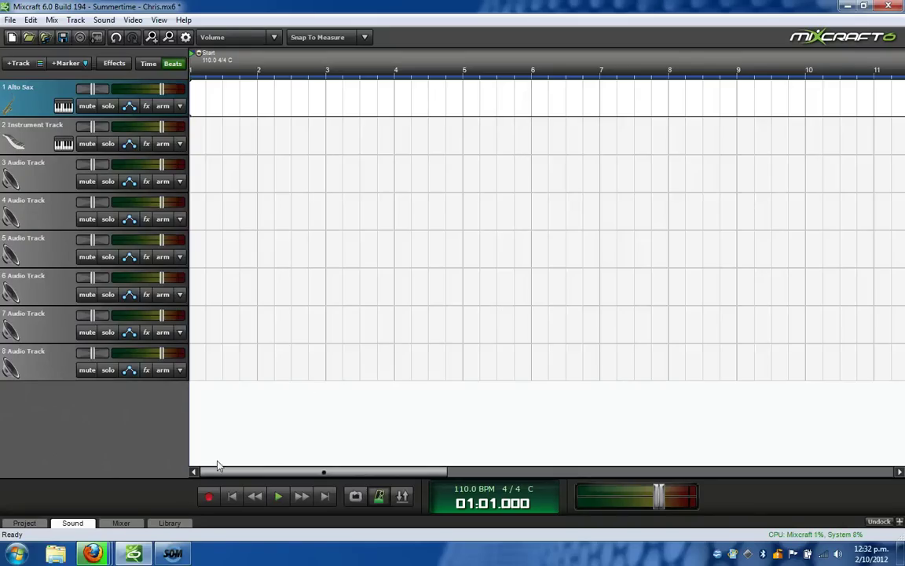
- Preview the Cool Jazz Drums 1 loop and place it on track 3 at bar 1, keeping 110 BPM
{"action": "left_click", "coordinate": [176, 525]}
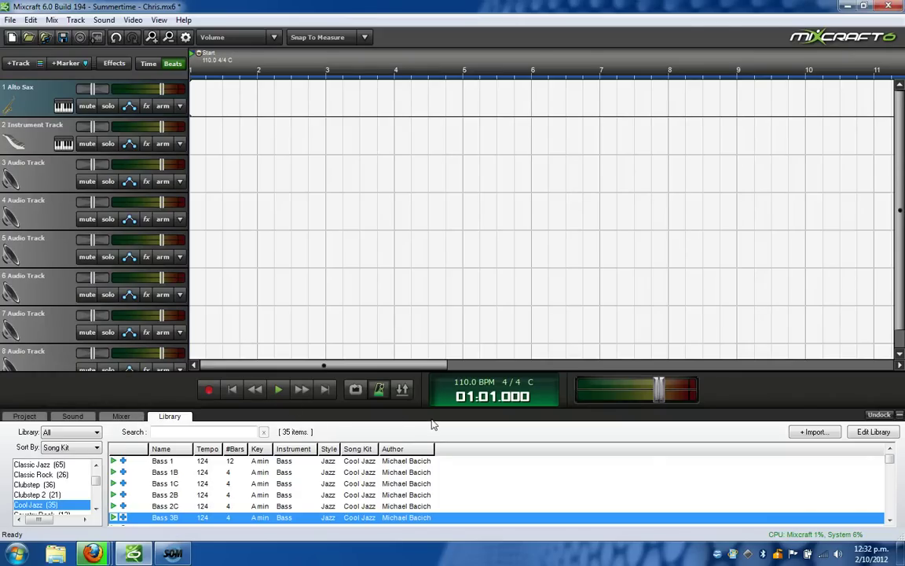
{"action": "left_click_drag", "start_coordinate": [742, 395], "coordinate": [740, 327]}
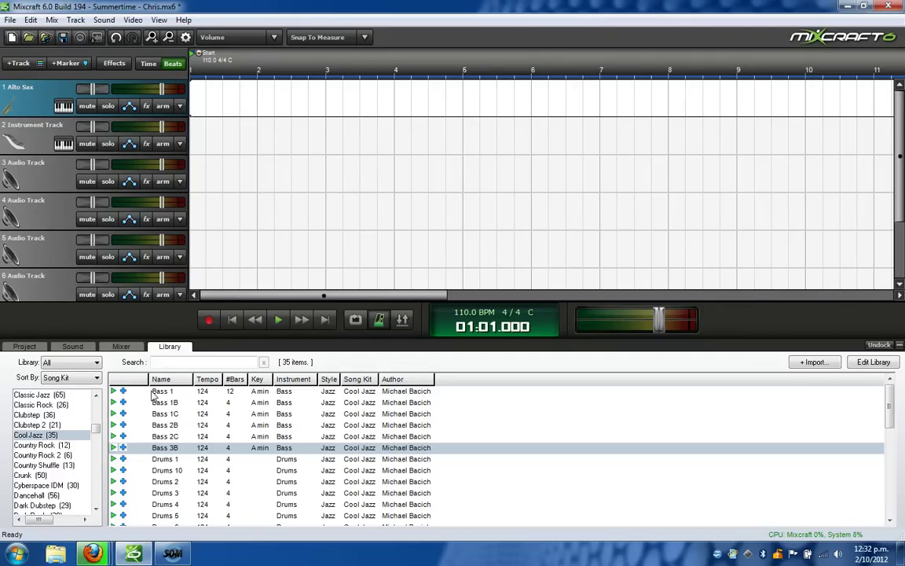
{"action": "left_click", "coordinate": [114, 459]}
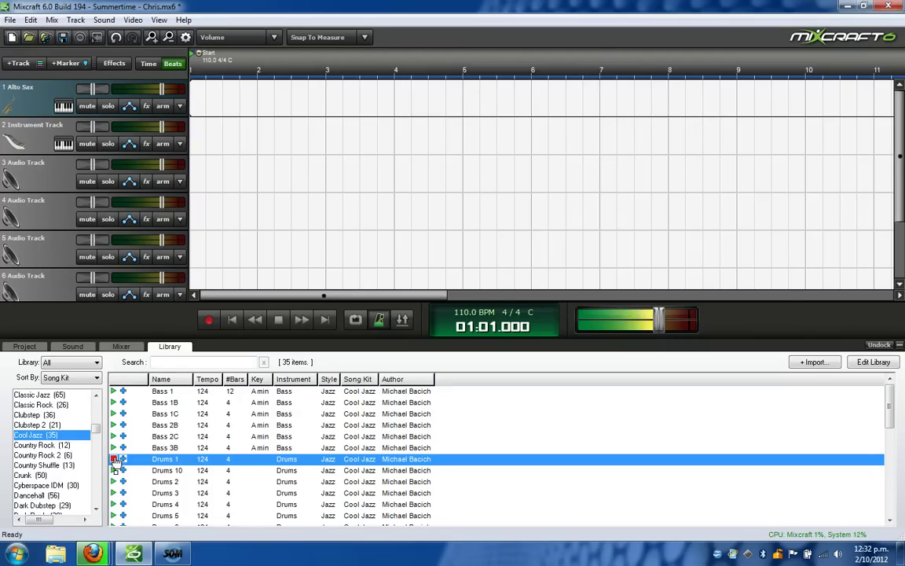
{"action": "left_click", "coordinate": [114, 460]}
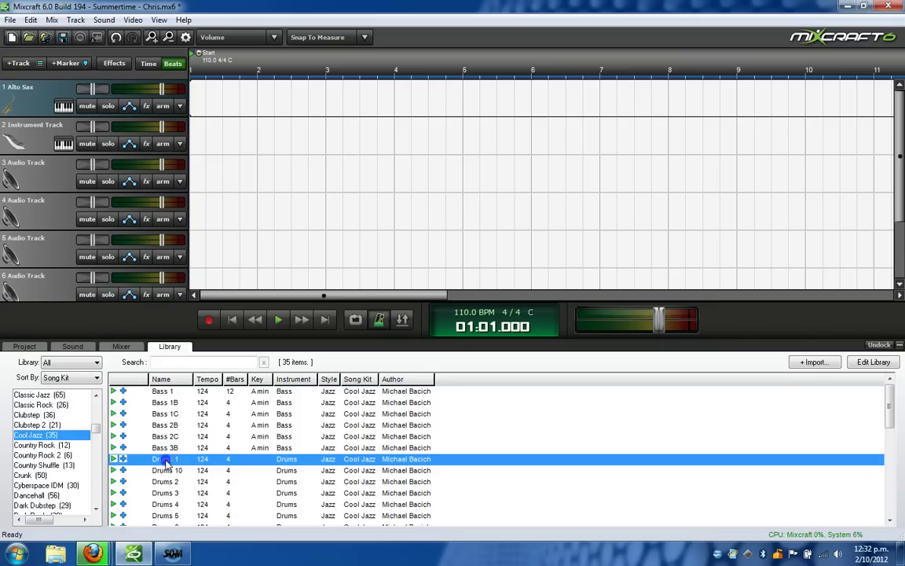
{"action": "left_click_drag", "start_coordinate": [166, 463], "coordinate": [192, 182]}
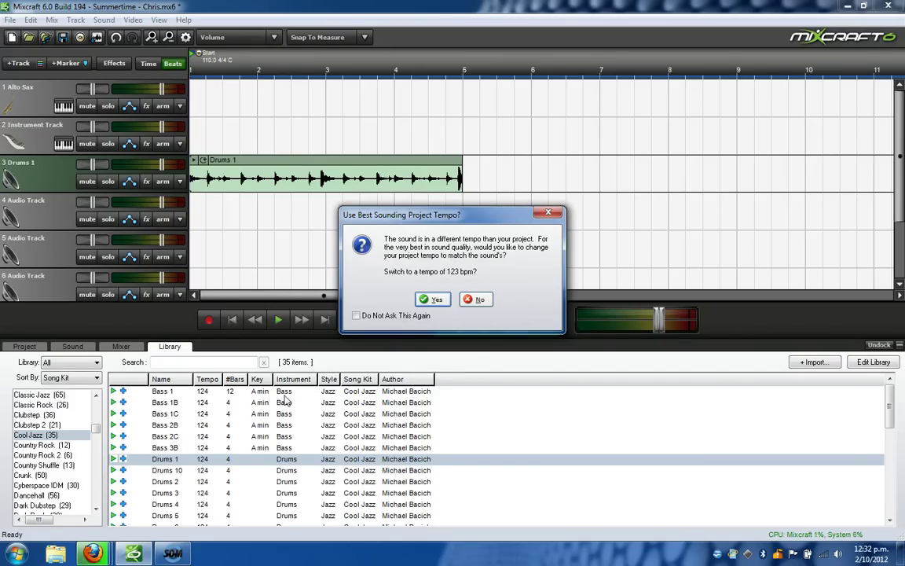
{"action": "left_click", "coordinate": [475, 302]}
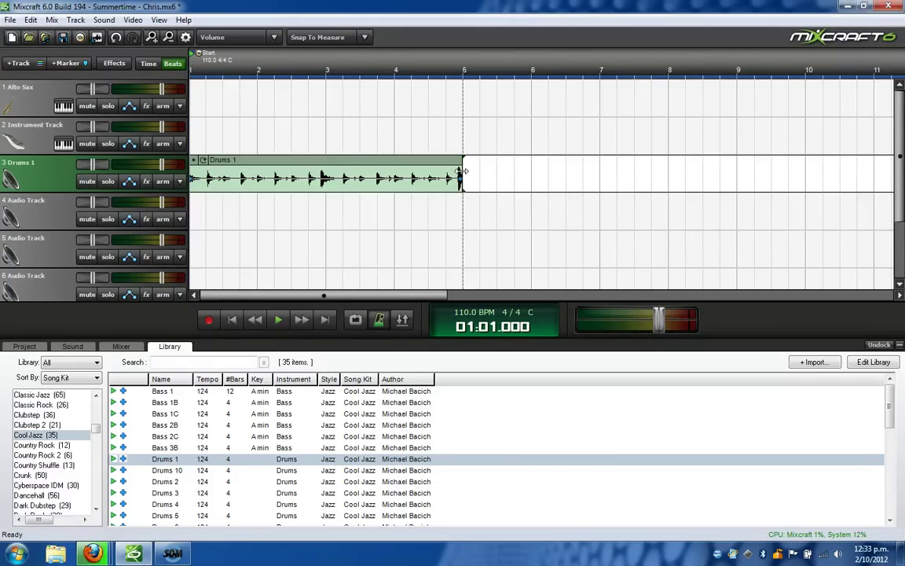
- Extend the Drums 1 clip to about bar 31 and lower the drums track volume
{"action": "left_click_drag", "start_coordinate": [462, 171], "coordinate": [850, 181]}
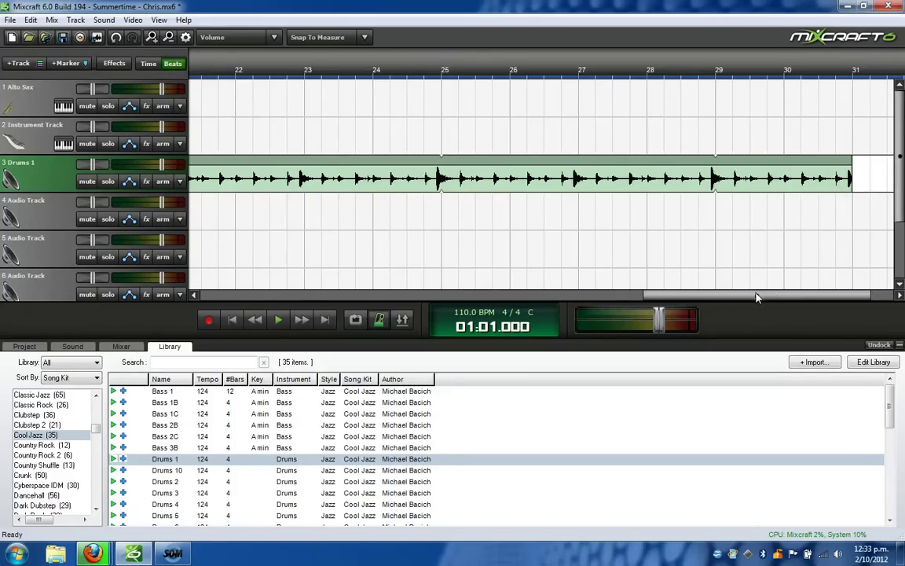
{"action": "left_click_drag", "start_coordinate": [756, 297], "coordinate": [278, 295]}
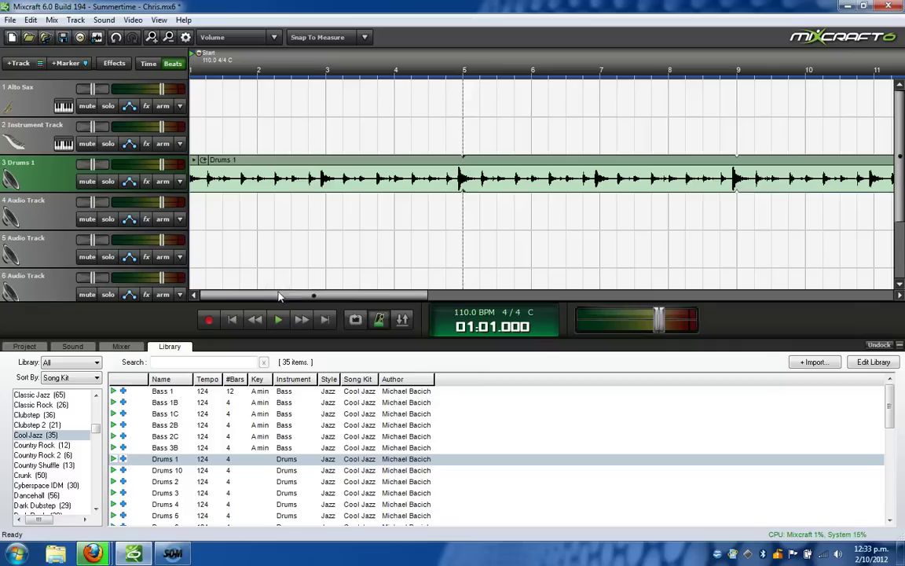
{"action": "left_click_drag", "start_coordinate": [167, 165], "coordinate": [145, 164]}
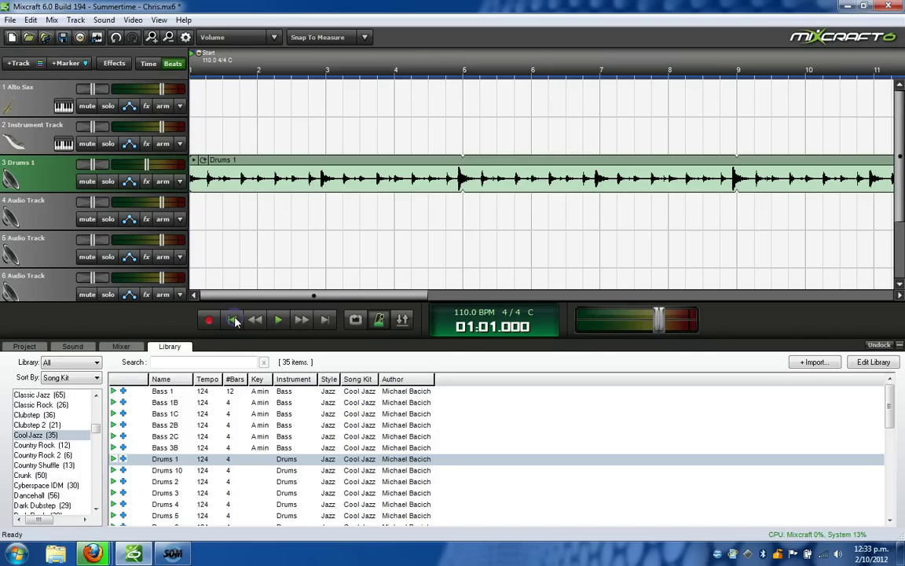
- Arm the Alto Sax track and record a MIDI melody over the drums up to bar 19
{"action": "left_click", "coordinate": [163, 106]}
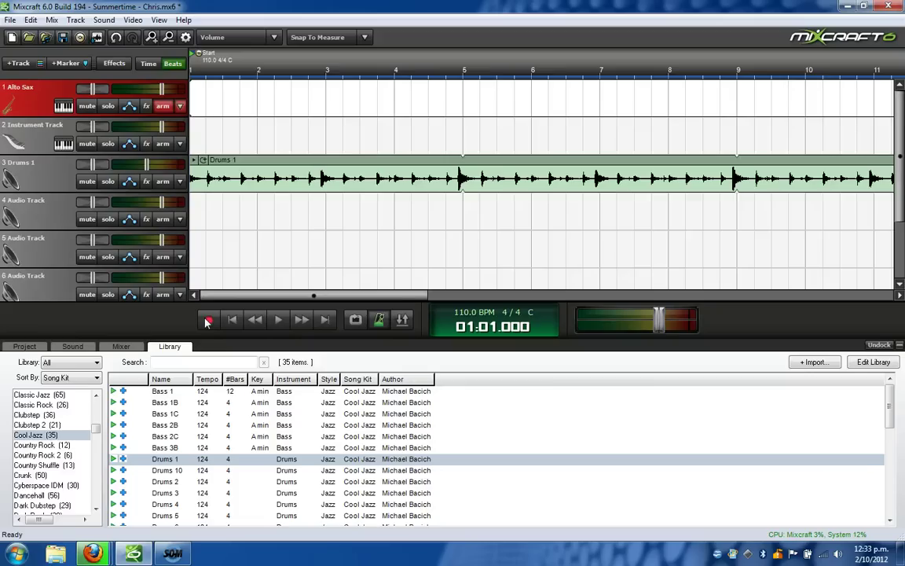
{"action": "left_click", "coordinate": [208, 322]}
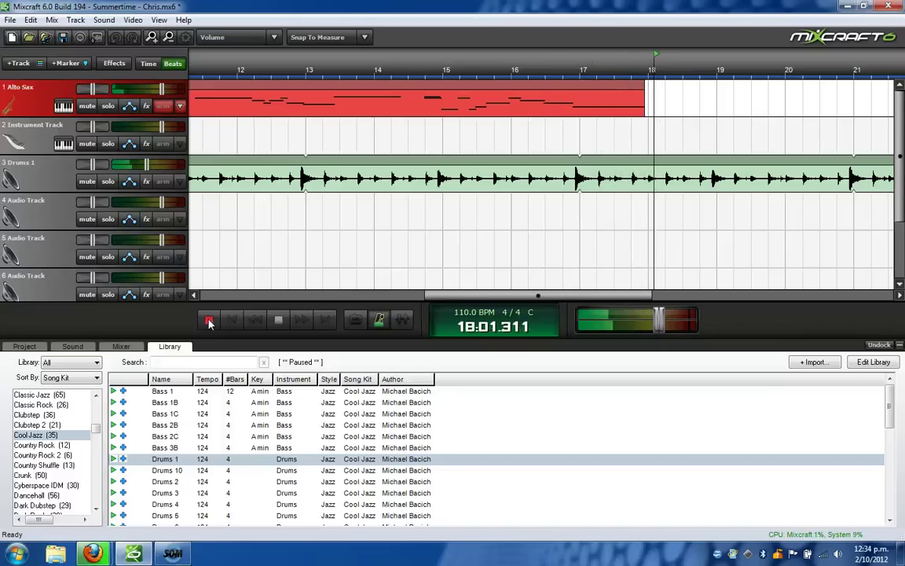
{"action": "left_click", "coordinate": [209, 323]}
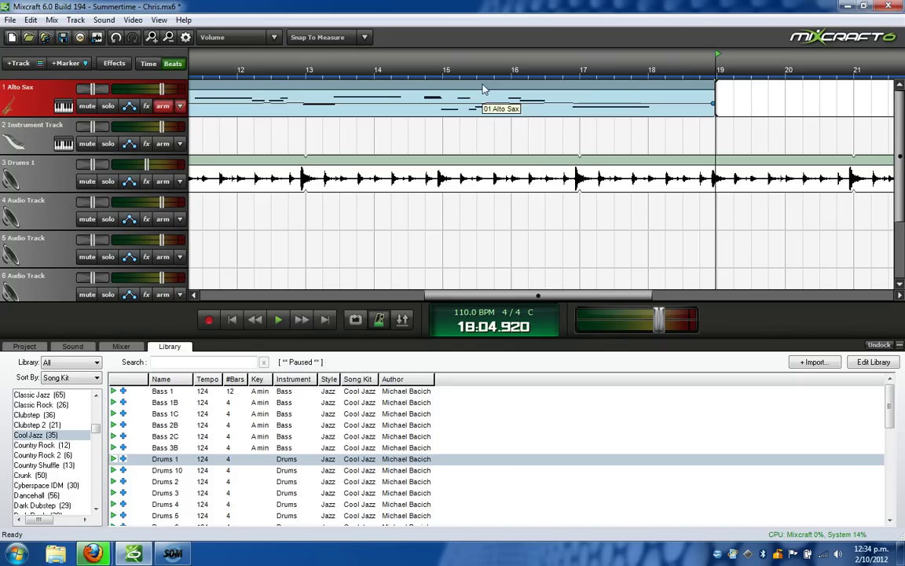
- Open the Alto Sax clip's notes, view them as Notation, then switch back to Piano Roll
{"action": "double_click", "coordinate": [484, 89]}
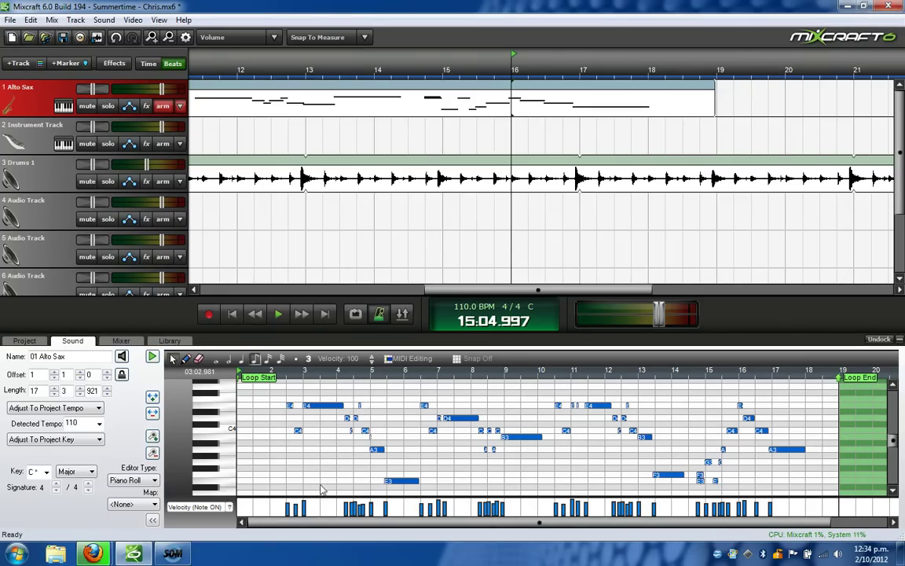
{"action": "left_click", "coordinate": [151, 481]}
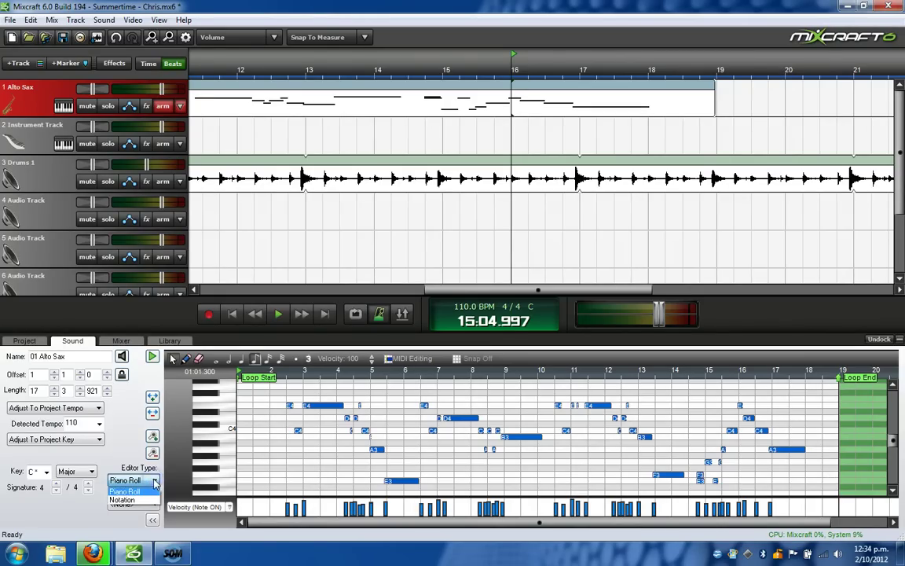
{"action": "left_click", "coordinate": [123, 500]}
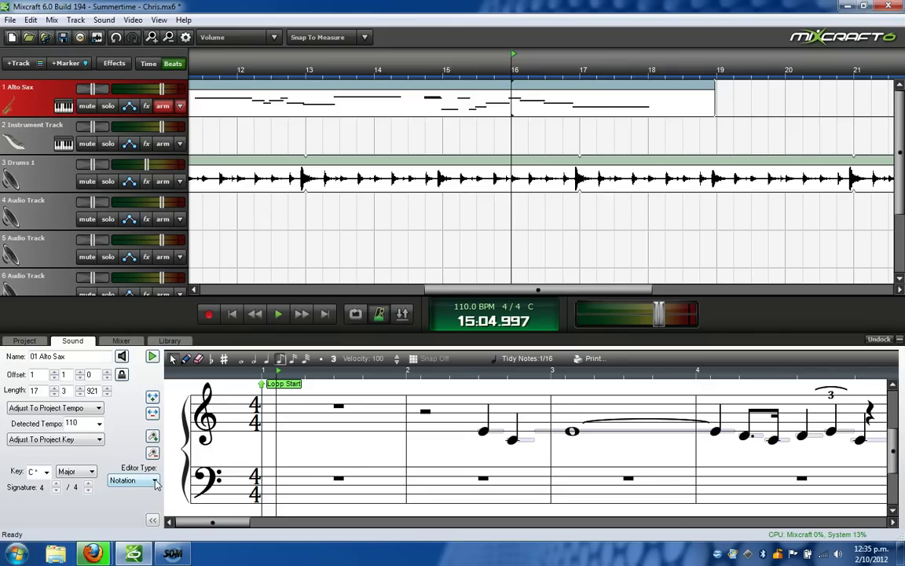
{"action": "left_click", "coordinate": [154, 480]}
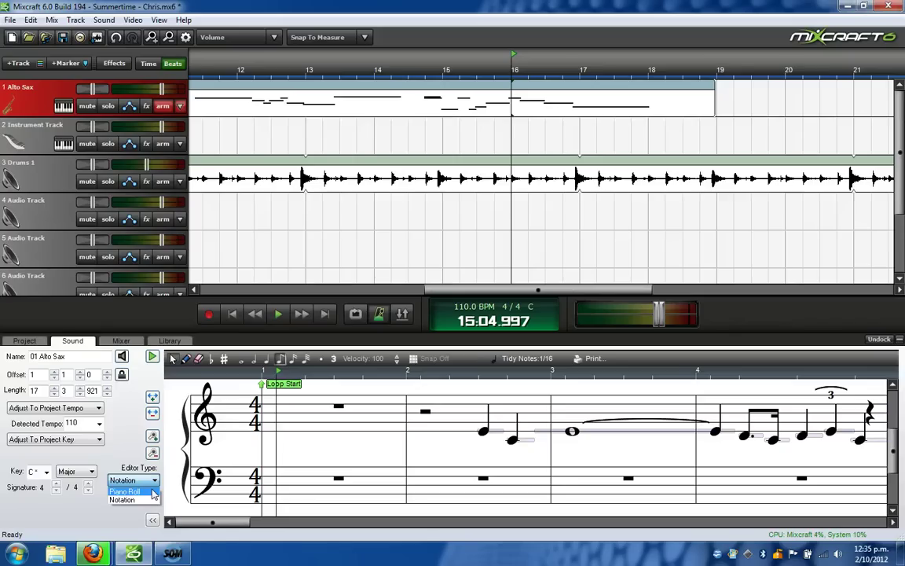
{"action": "left_click", "coordinate": [153, 493]}
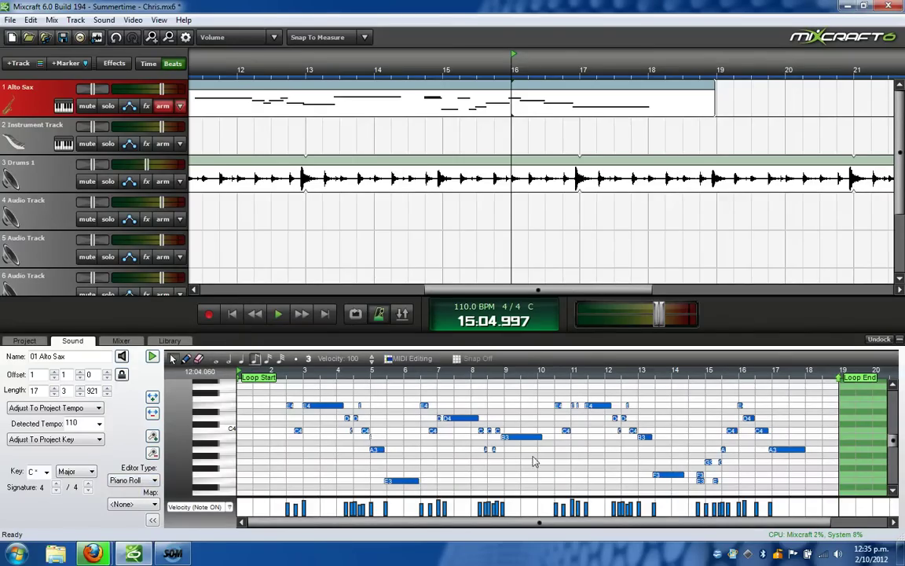
- Zoom the piano roll in horizontally seven times to widen the notes
{"action": "left_click", "coordinate": [153, 397]}
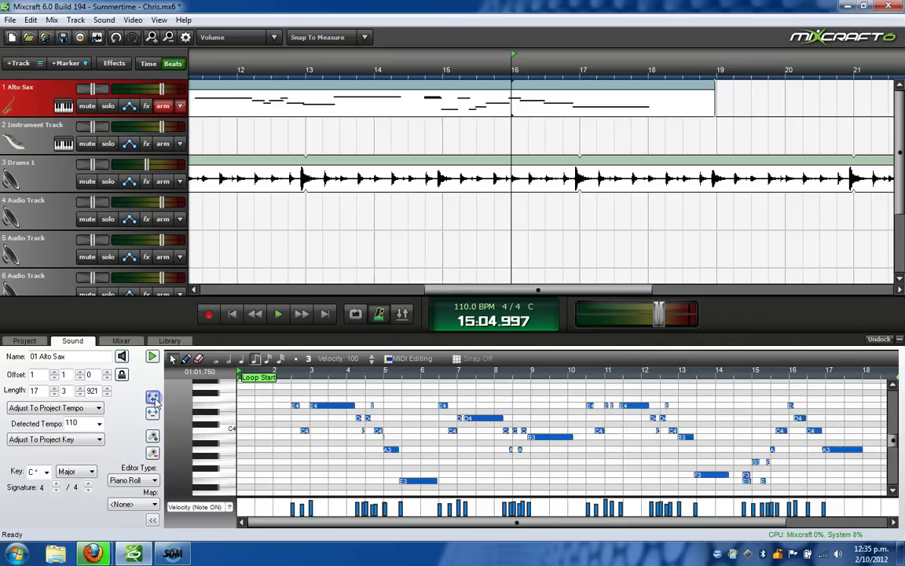
{"action": "left_click", "coordinate": [153, 397]}
{"action": "left_click", "coordinate": [153, 398]}
{"action": "left_click", "coordinate": [153, 397]}
{"action": "left_click", "coordinate": [153, 398]}
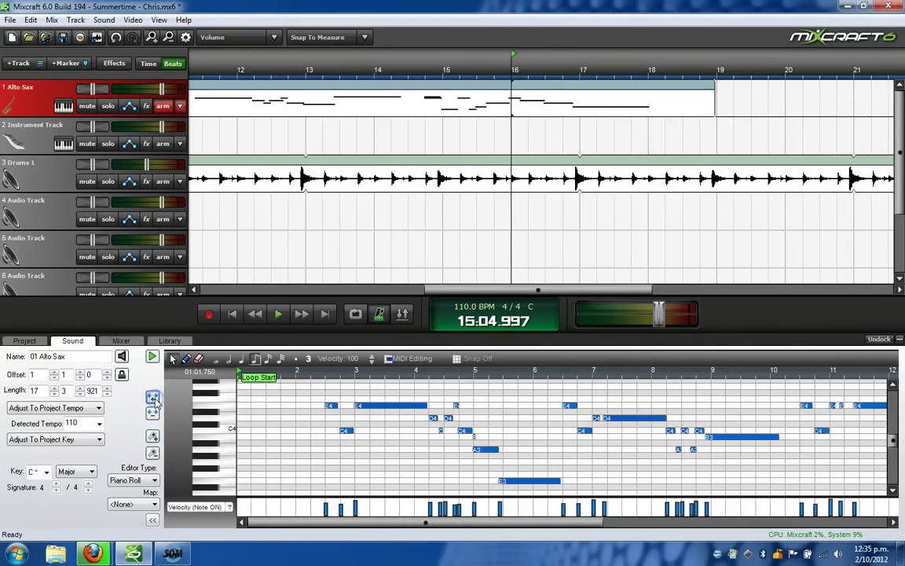
{"action": "left_click", "coordinate": [153, 398]}
{"action": "left_click", "coordinate": [153, 398]}
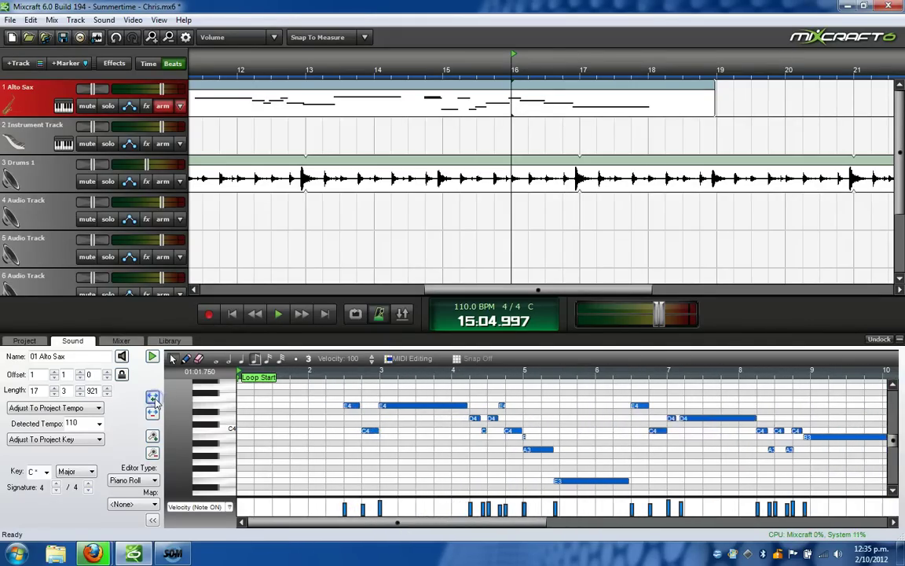
- Play the melody back from bar 2, then resume from the short note after bar 5
{"action": "left_click", "coordinate": [322, 376]}
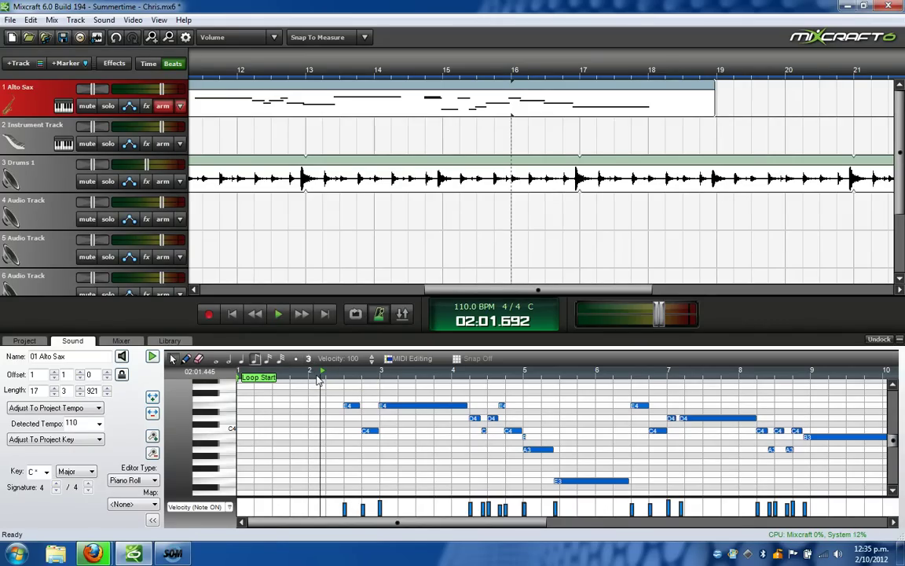
{"action": "key", "text": "space"}
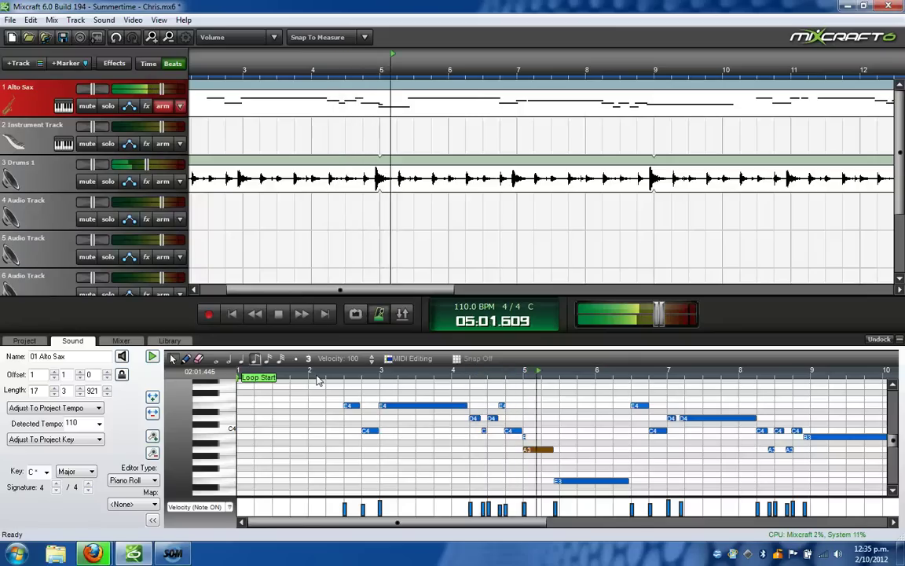
{"action": "key", "text": "space"}
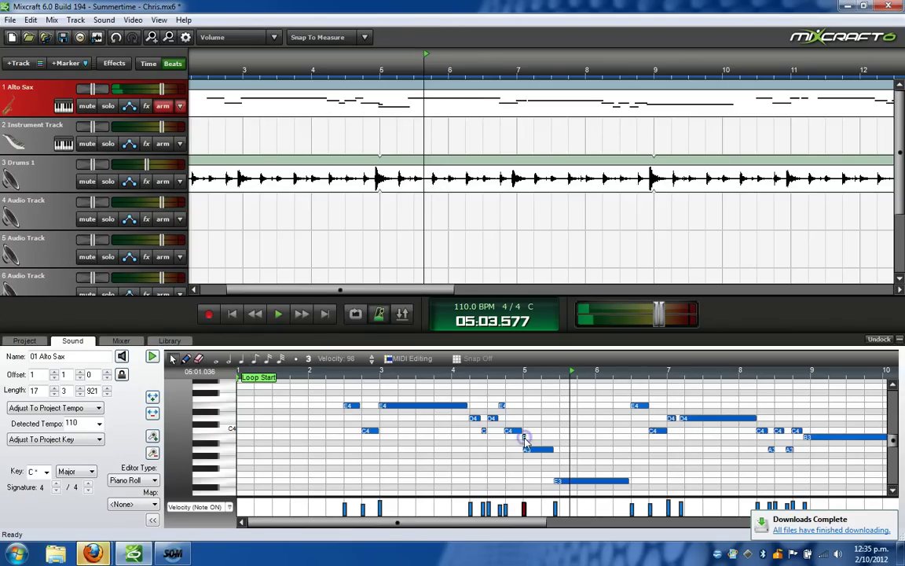
{"action": "left_click", "coordinate": [525, 505]}
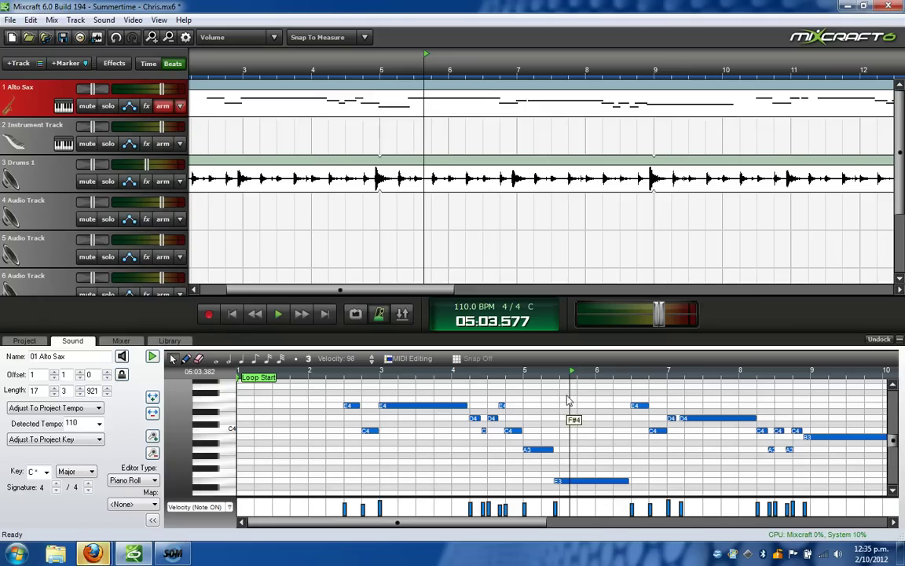
{"action": "key", "text": "space"}
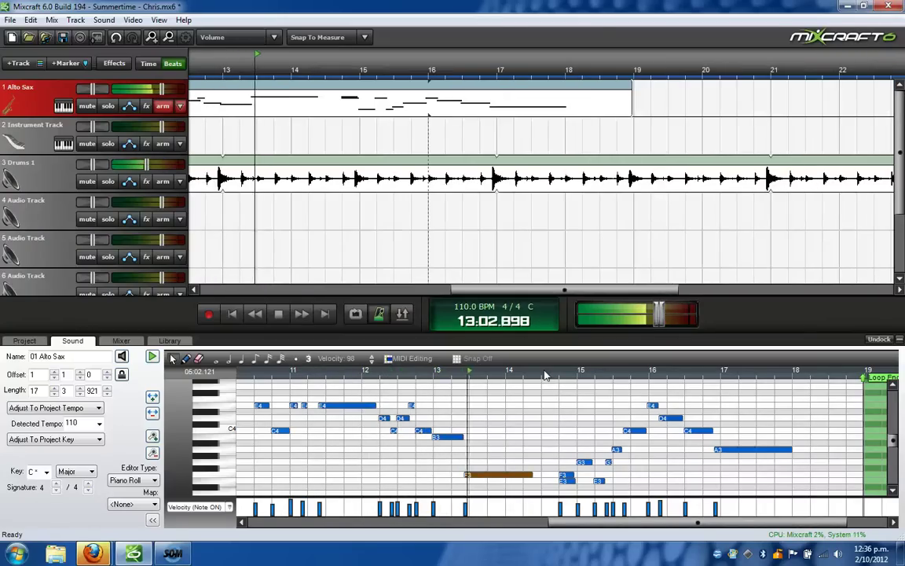
- Lower the B3 note near bar 13 to A3 and both F3 notes to E3, then play the passage back
{"action": "key", "text": "space"}
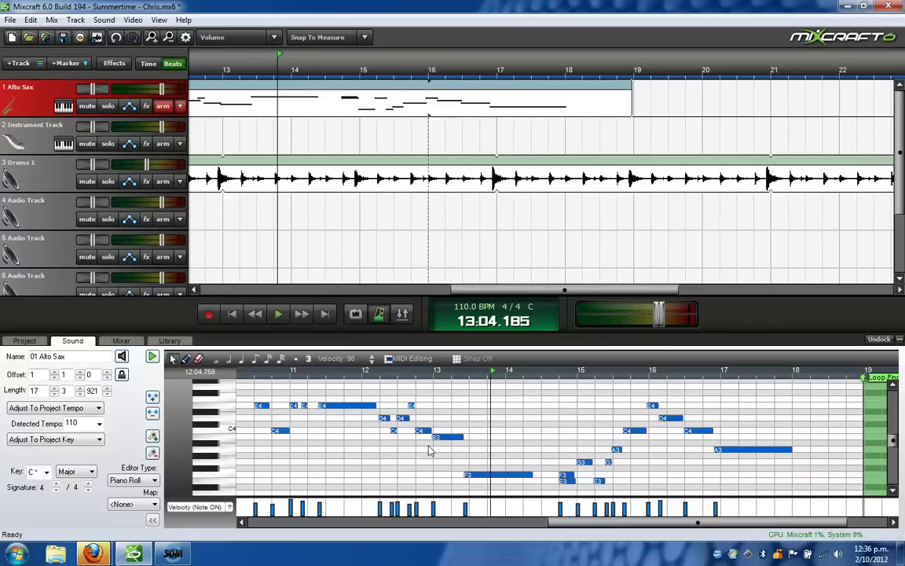
{"action": "left_click", "coordinate": [442, 438]}
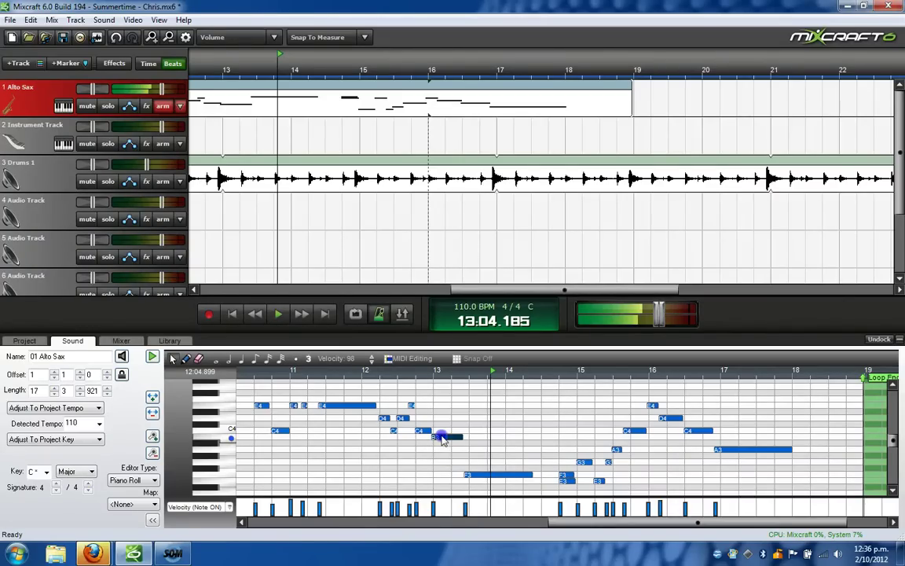
{"action": "left_click_drag", "start_coordinate": [443, 439], "coordinate": [444, 454]}
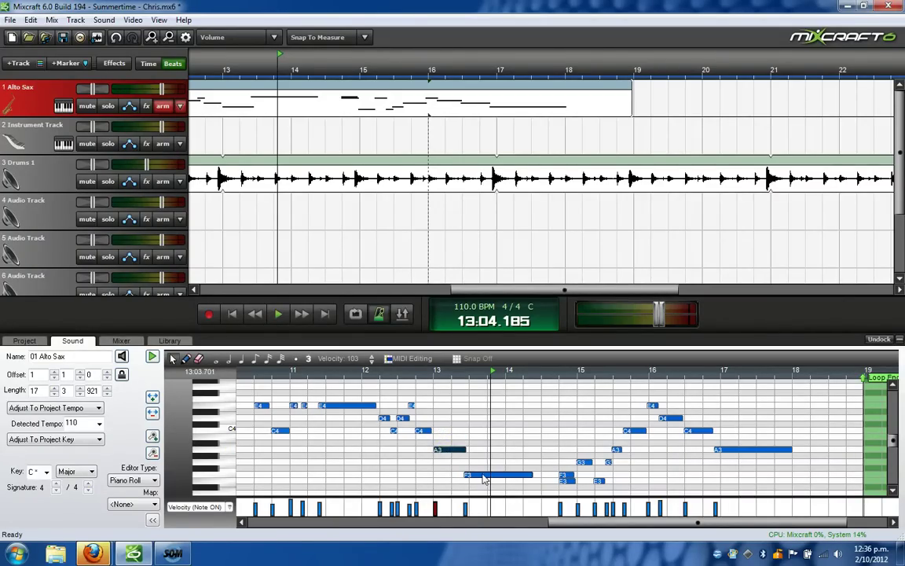
{"action": "left_click_drag", "start_coordinate": [485, 480], "coordinate": [484, 487]}
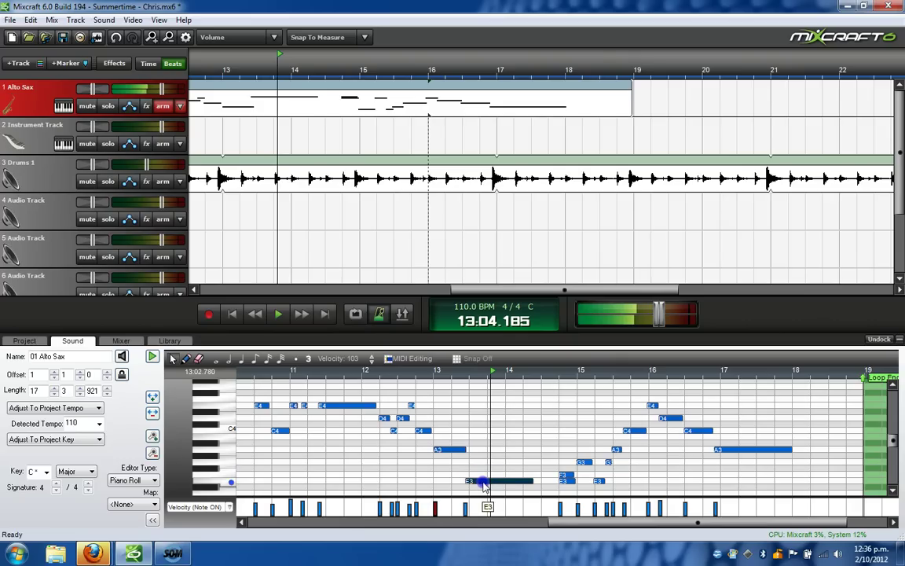
{"action": "left_click", "coordinate": [566, 477]}
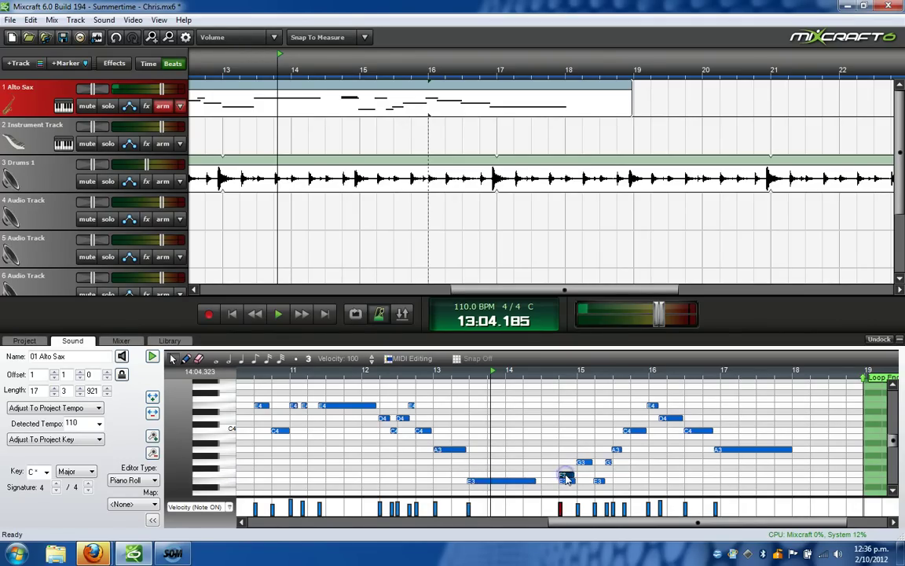
{"action": "left_click", "coordinate": [566, 480]}
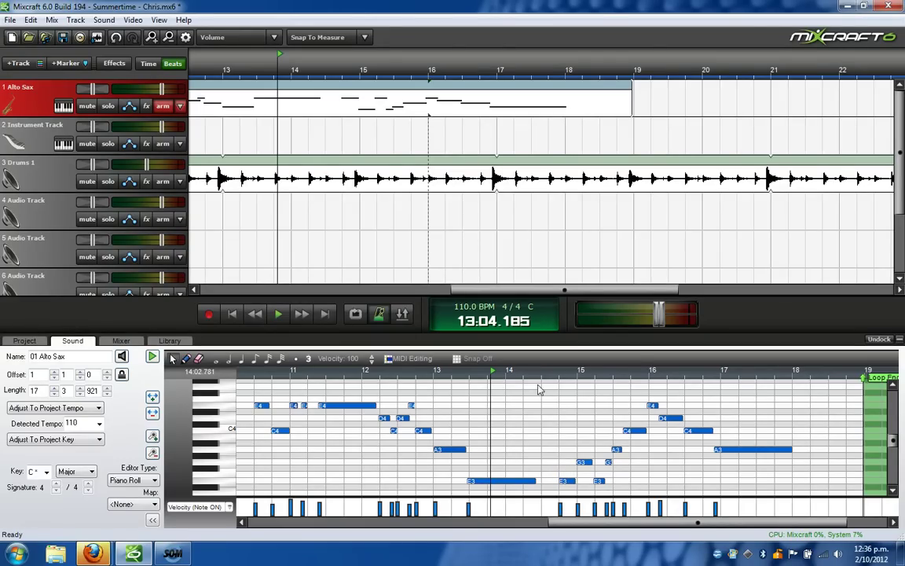
{"action": "key", "text": "space"}
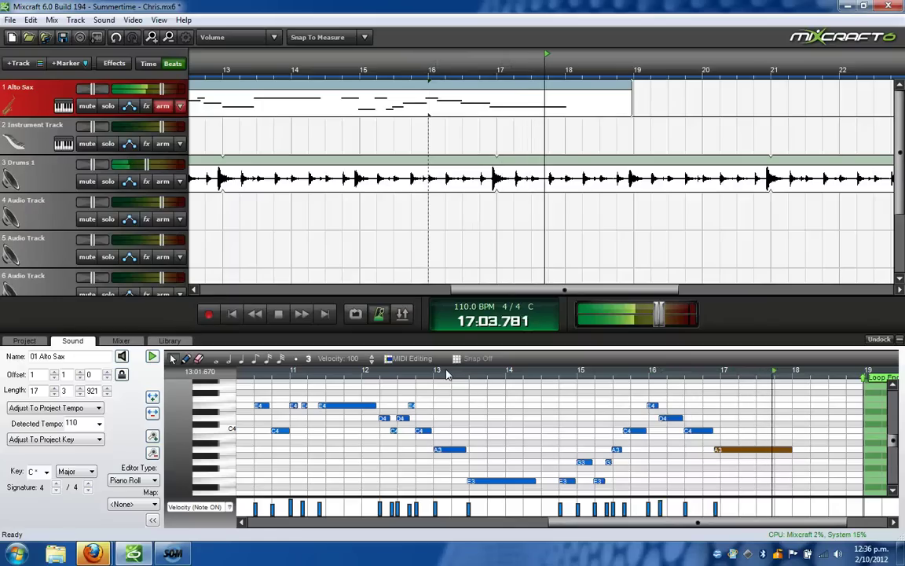
{"action": "key", "text": "space"}
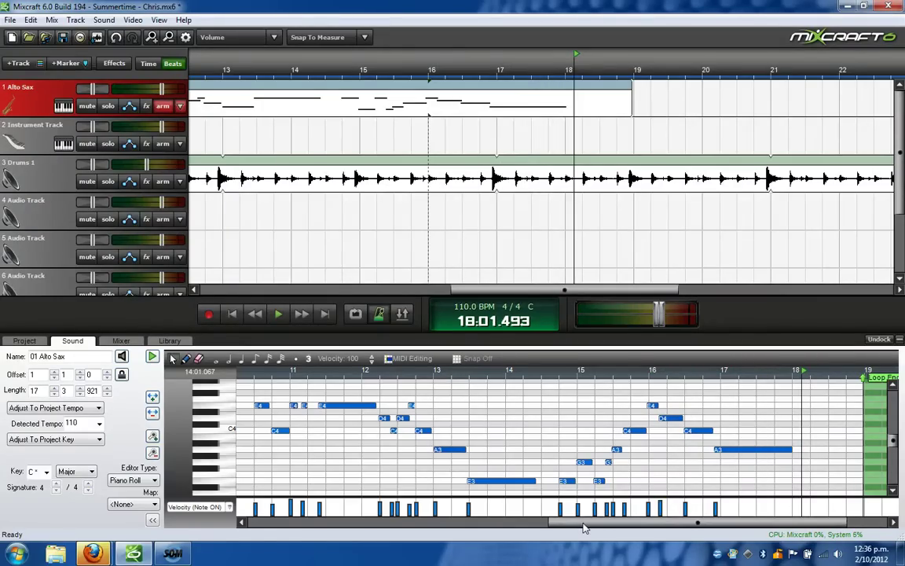
{"action": "left_click_drag", "start_coordinate": [584, 528], "coordinate": [375, 526]}
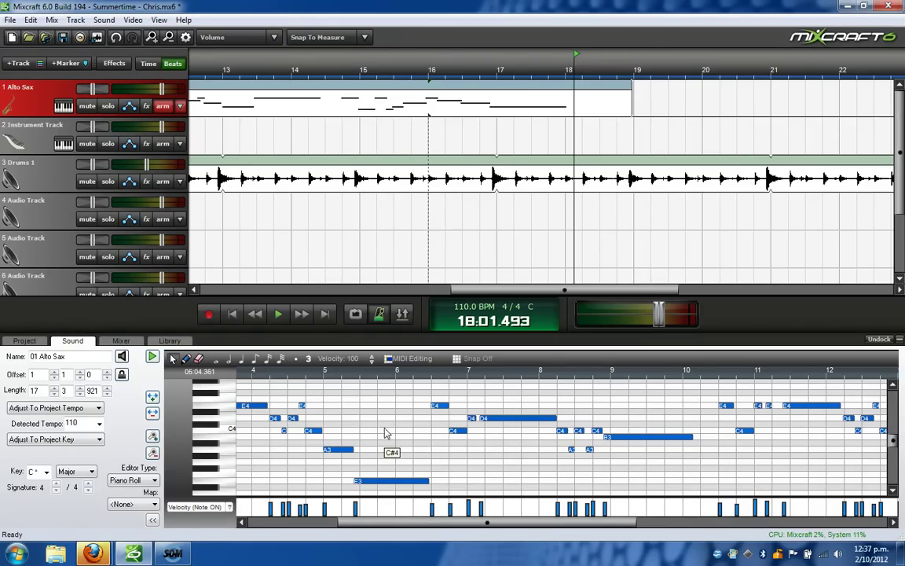
- Select all Alto Sax notes and quantize them to 1/8 notes, 100% strength, 25% swing
{"action": "key", "text": "ctrl+a"}
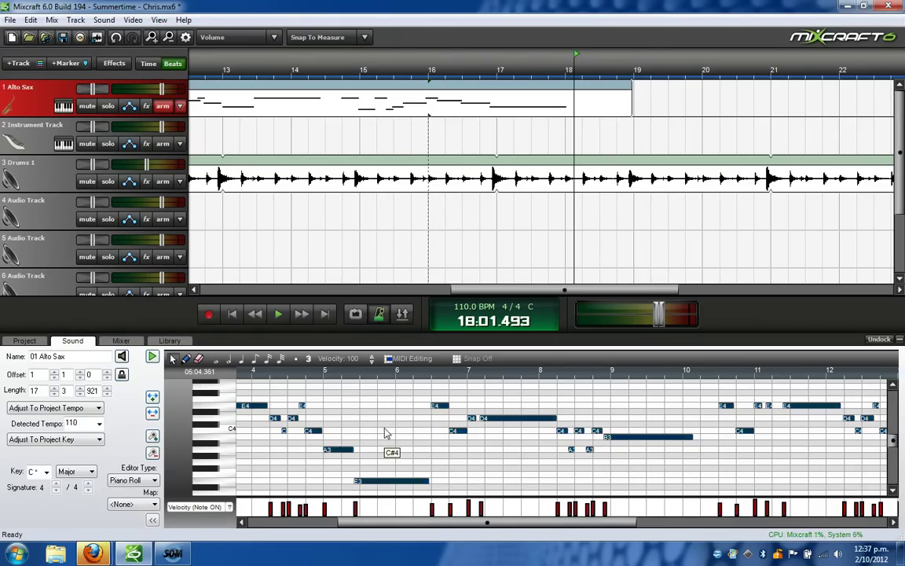
{"action": "left_click", "coordinate": [410, 359]}
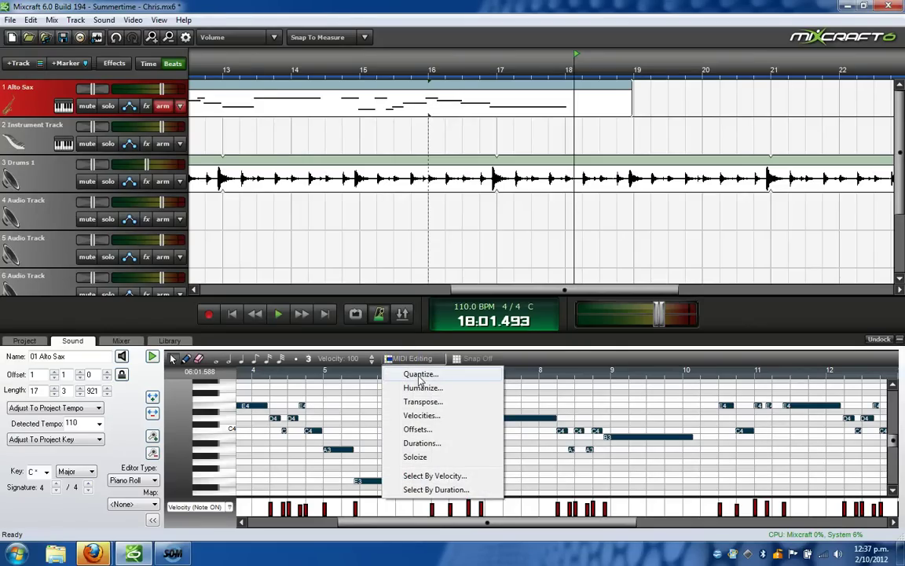
{"action": "left_click", "coordinate": [419, 374]}
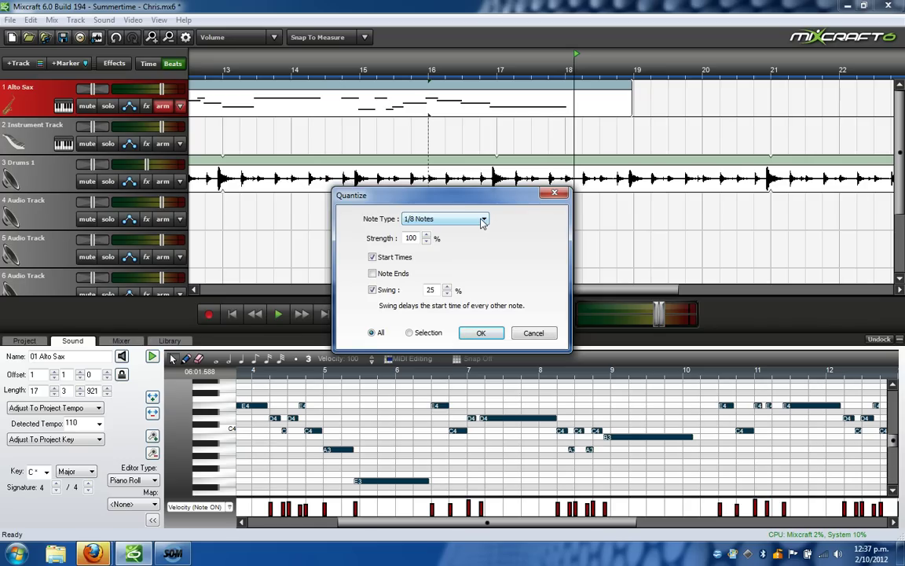
{"action": "left_click", "coordinate": [373, 290]}
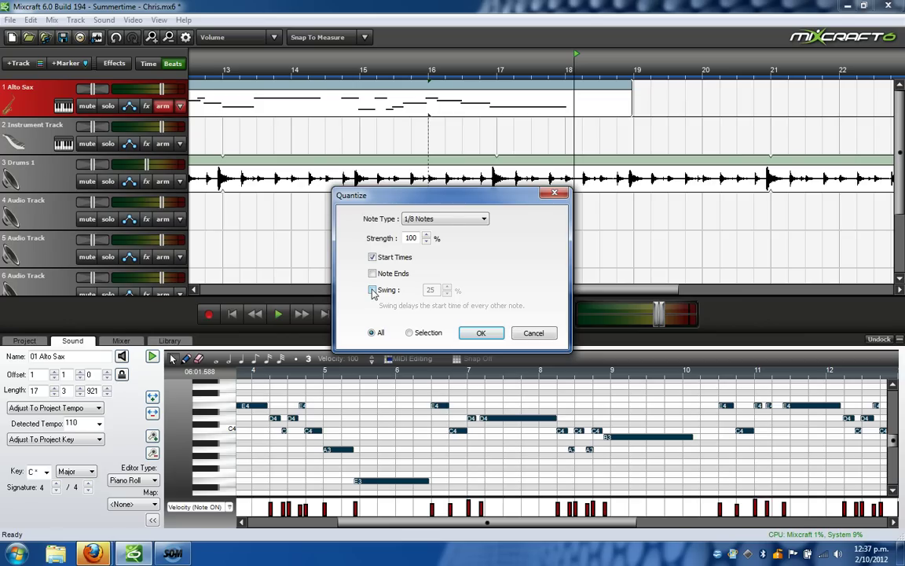
{"action": "left_click", "coordinate": [372, 290]}
{"action": "left_click", "coordinate": [372, 291]}
{"action": "left_click", "coordinate": [372, 291]}
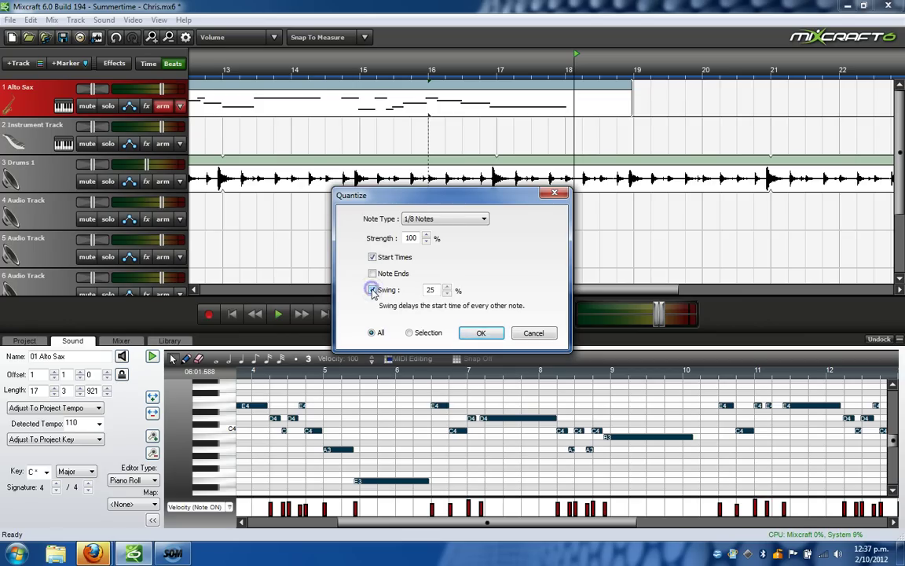
{"action": "left_click", "coordinate": [481, 333]}
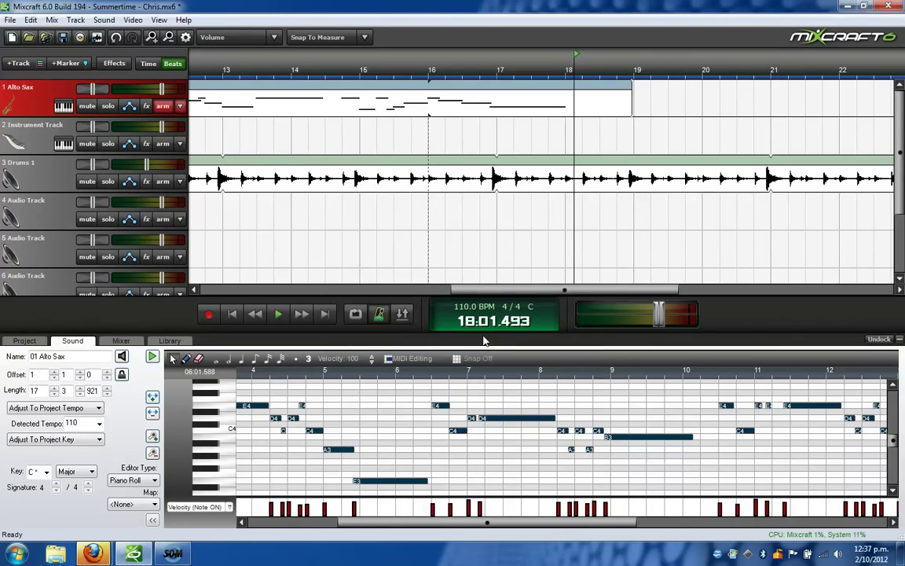
- Play the swung melody from measure 4 to audition it, then stop
{"action": "left_click", "coordinate": [254, 374]}
{"action": "key", "text": "space"}
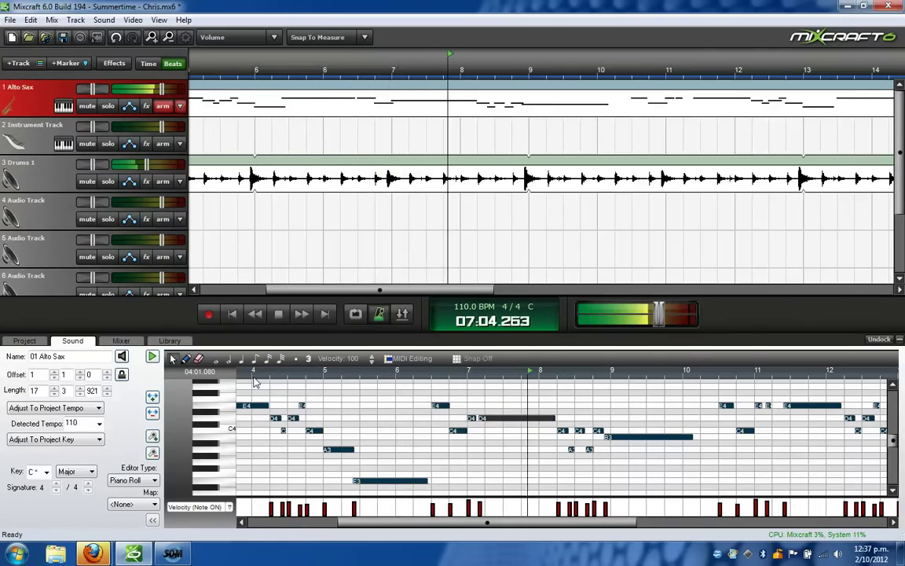
{"action": "key", "text": "space"}
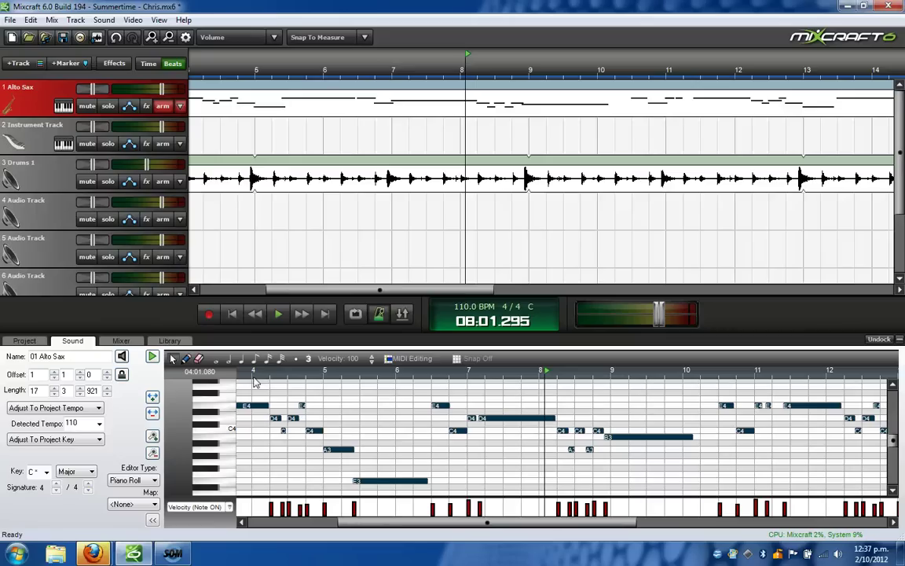
- Re-quantize the notes to 1/8 with swing unchecked and play back the straight result
{"action": "left_click", "coordinate": [405, 360]}
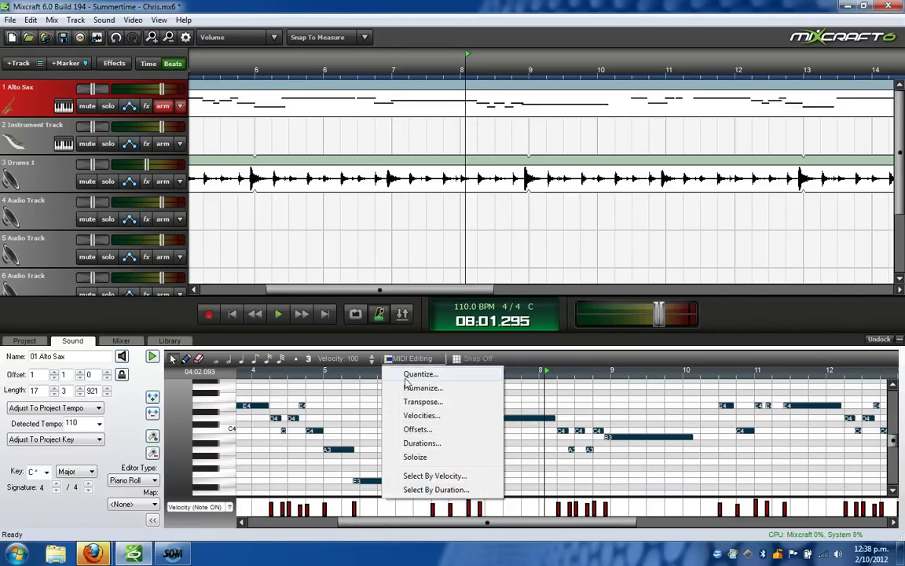
{"action": "left_click", "coordinate": [416, 375]}
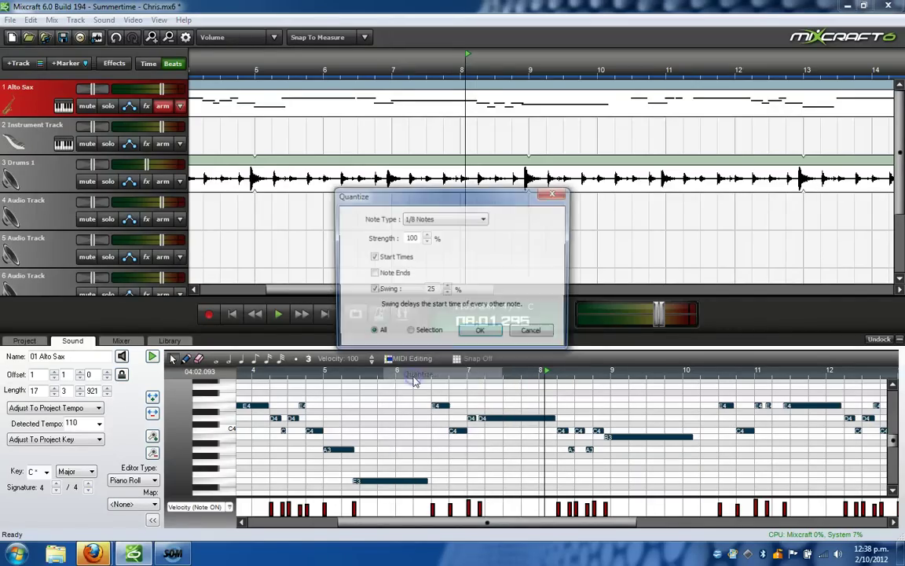
{"action": "left_click", "coordinate": [372, 291]}
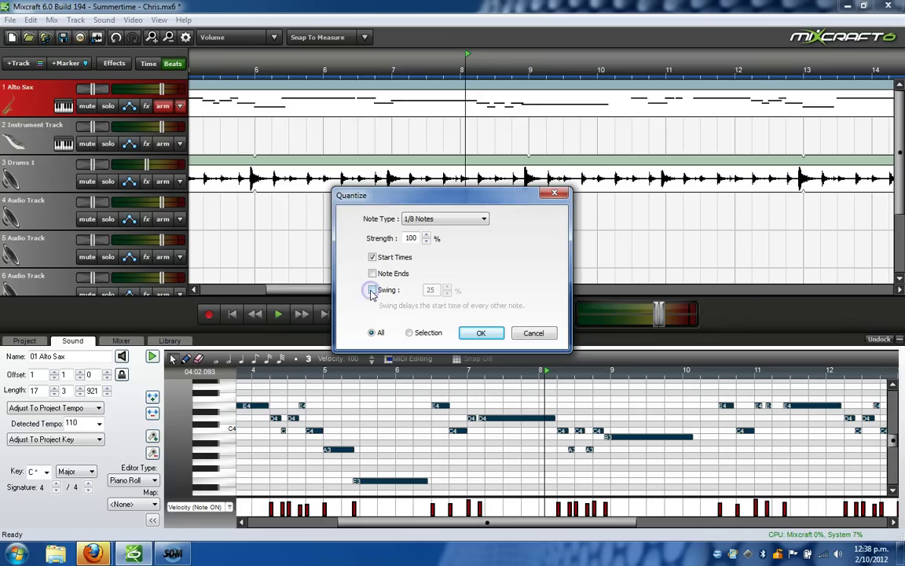
{"action": "left_click", "coordinate": [483, 335]}
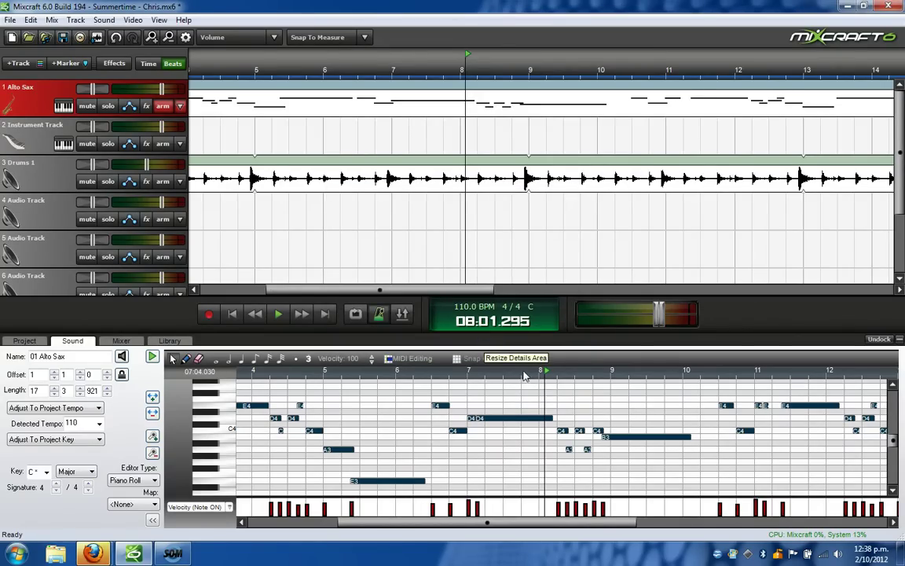
{"action": "key", "text": "space"}
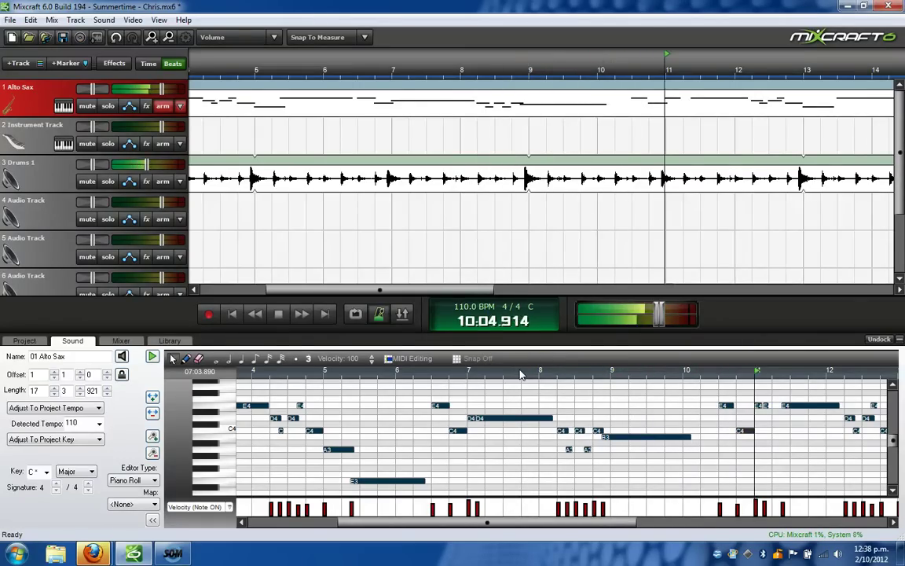
{"action": "key", "text": "space"}
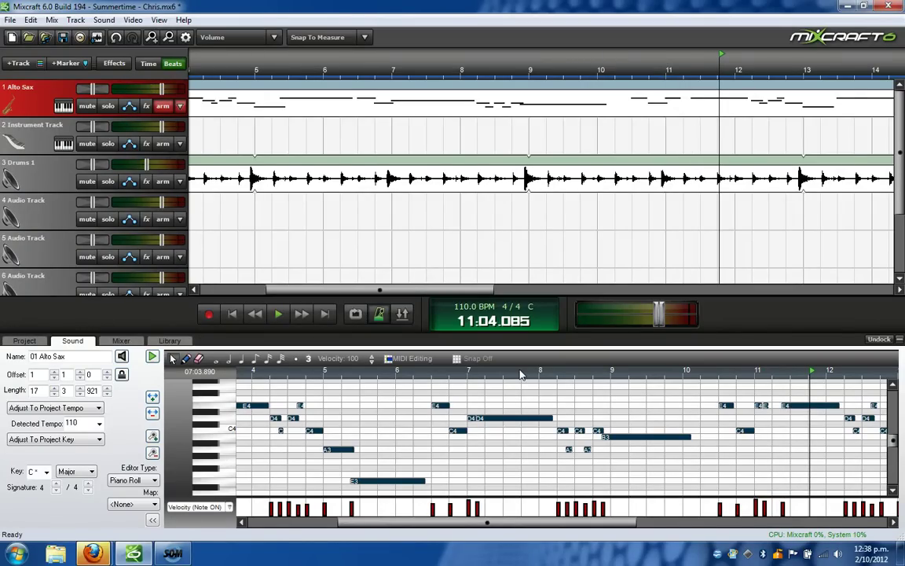
- Re-quantize the Alto Sax notes to 1/8 with 34% swing, then play from measure 4
{"action": "left_click", "coordinate": [409, 359]}
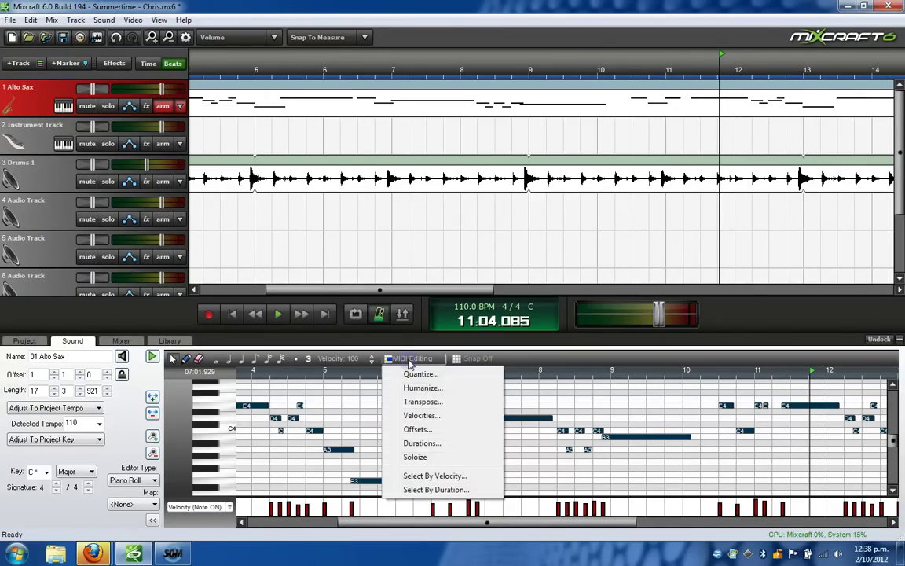
{"action": "left_click", "coordinate": [419, 375]}
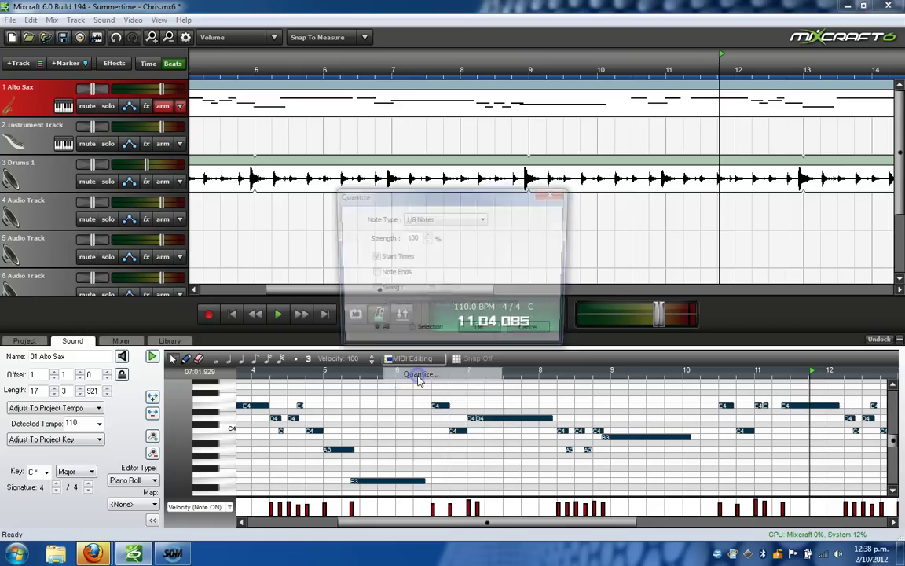
{"action": "left_click", "coordinate": [372, 290]}
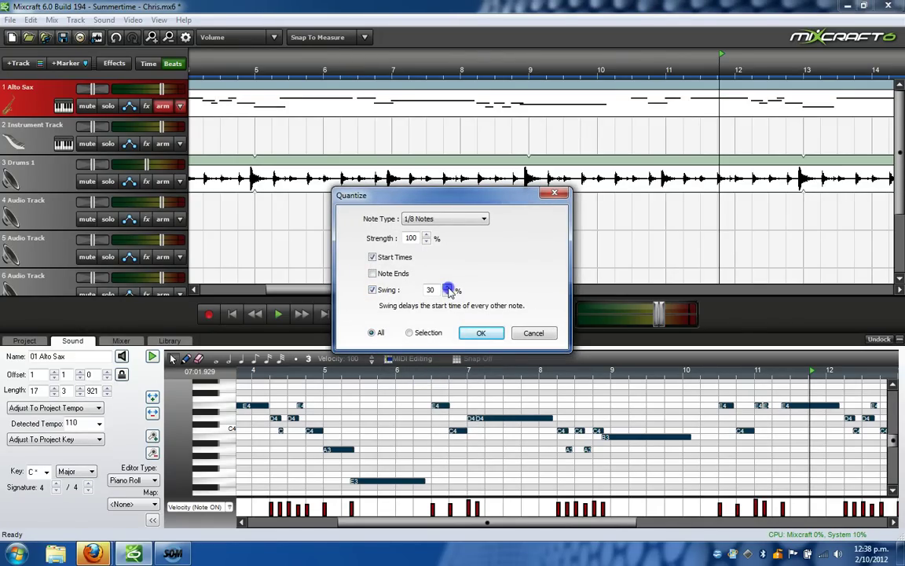
{"action": "left_click", "coordinate": [448, 288]}
{"action": "left_click", "coordinate": [448, 287]}
{"action": "left_click", "coordinate": [448, 287]}
{"action": "left_click", "coordinate": [448, 288]}
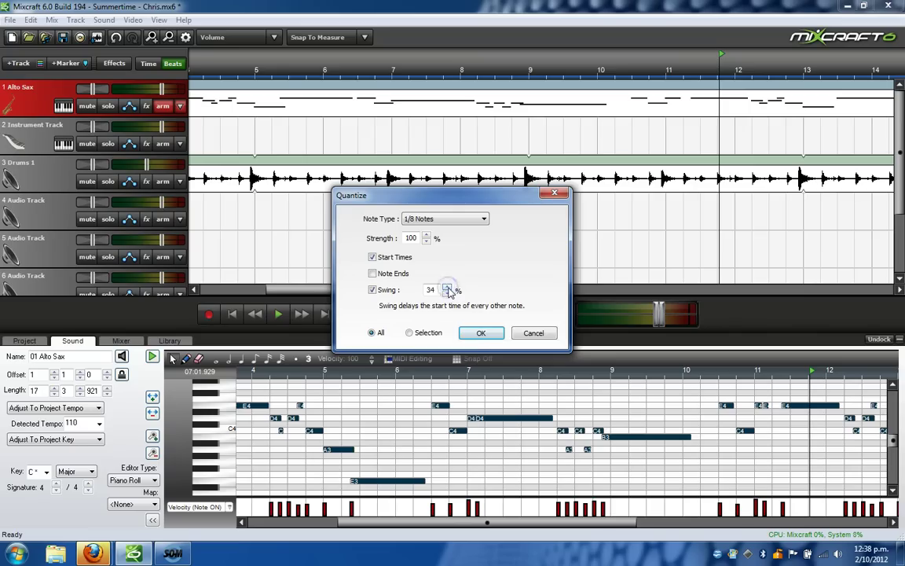
{"action": "left_click", "coordinate": [481, 333]}
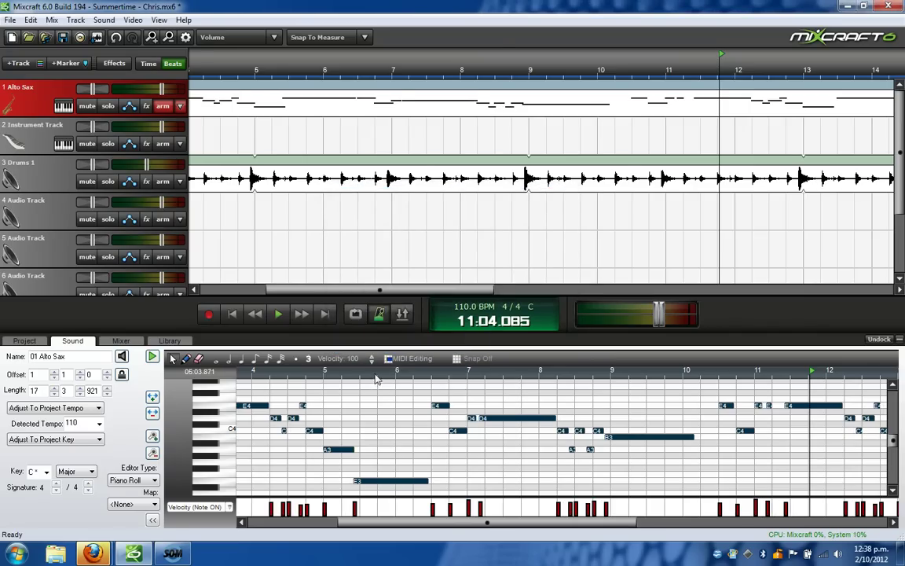
{"action": "left_click", "coordinate": [261, 374]}
{"action": "key", "text": "space"}
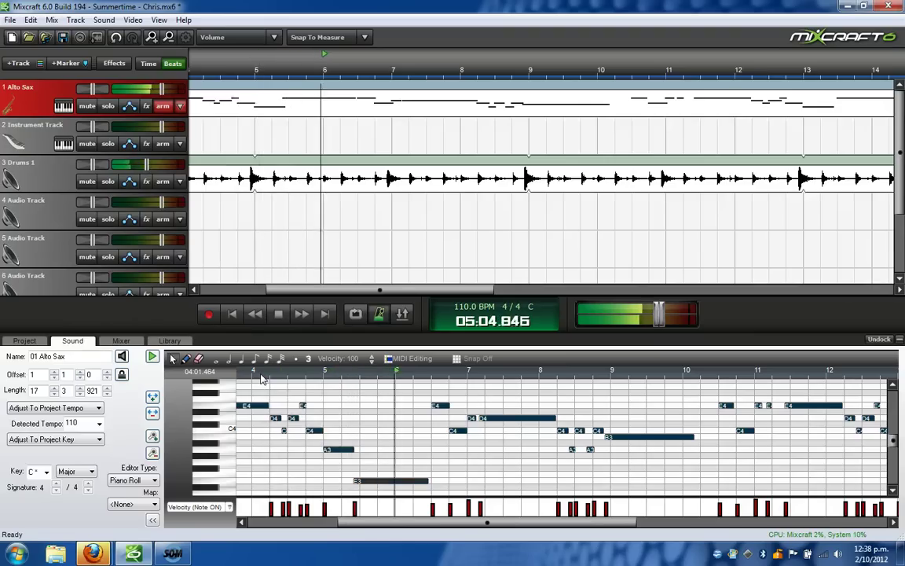
- Stop playback and rewind the song position to 01:01.000
{"action": "key", "text": "space"}
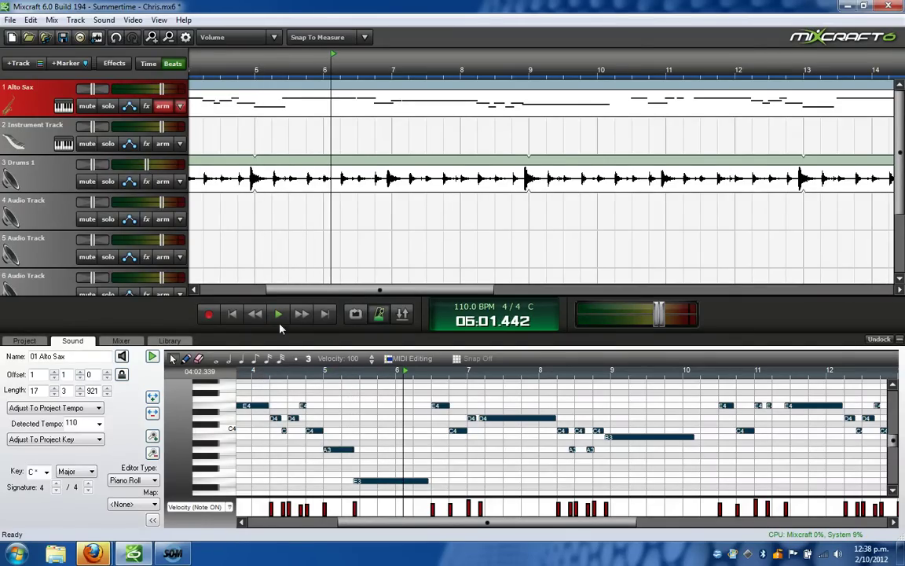
{"action": "left_click", "coordinate": [235, 313]}
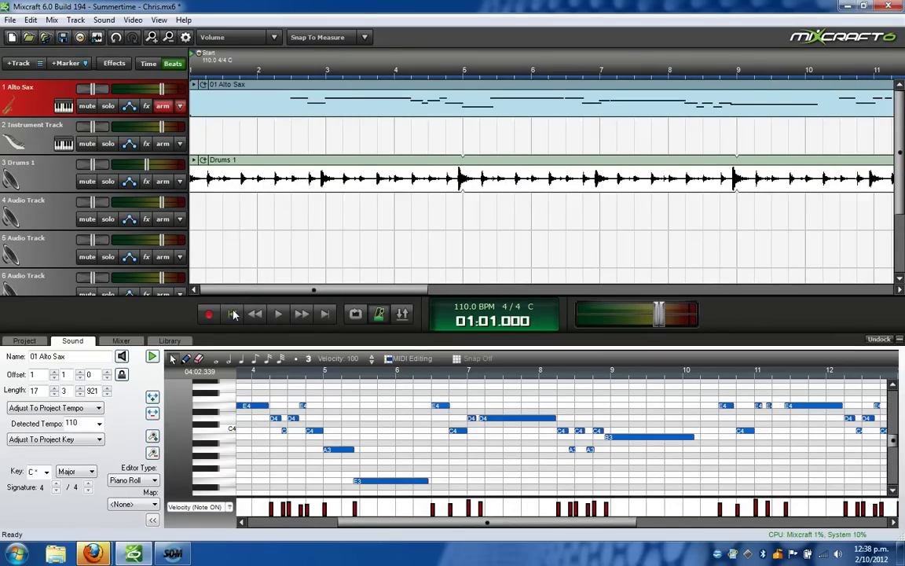